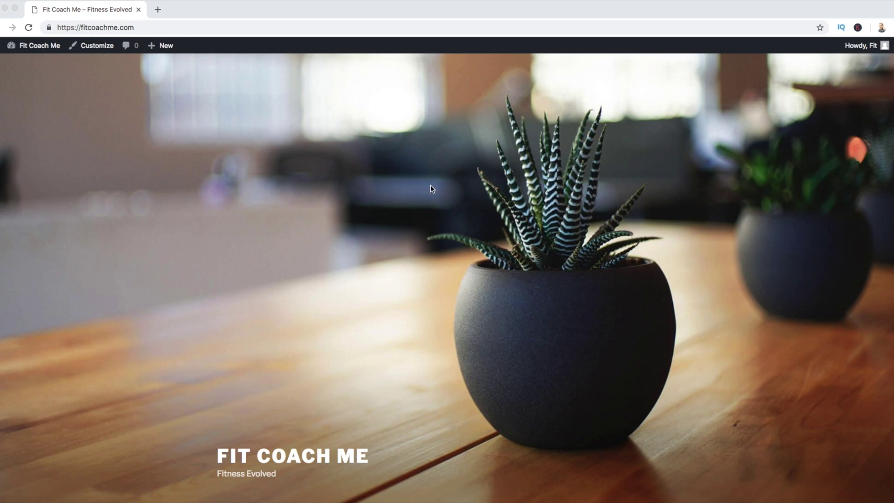
Go to Appearance > Themes > Add New and bring up the Upload Theme form.
{"action": "scroll", "coordinate": [430, 188], "scroll_direction": "down", "scroll_amount": 3}
{"action": "scroll", "coordinate": [488, 200], "scroll_direction": "up", "scroll_amount": 3}
{"action": "scroll", "coordinate": [535, 212], "scroll_direction": "down", "scroll_amount": 3}
{"action": "scroll", "coordinate": [544, 212], "scroll_direction": "up", "scroll_amount": 3}
{"action": "mouse_move", "coordinate": [11, 46]}
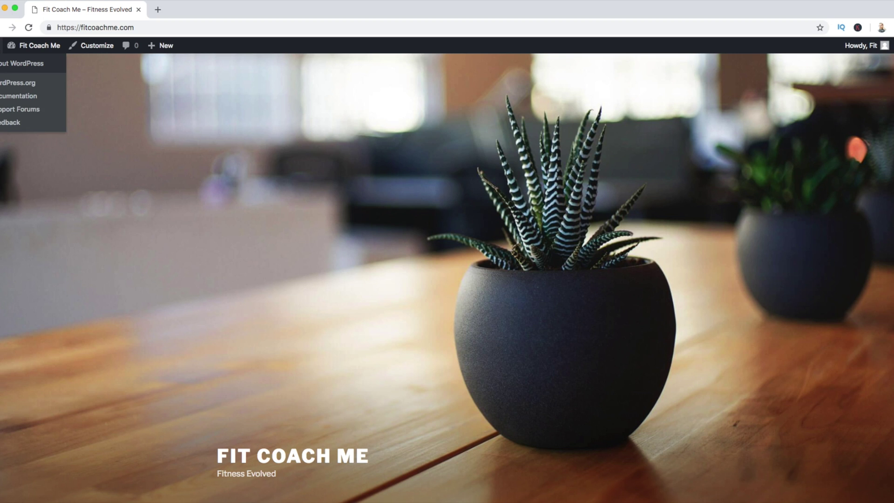
{"action": "left_click", "coordinate": [22, 63]}
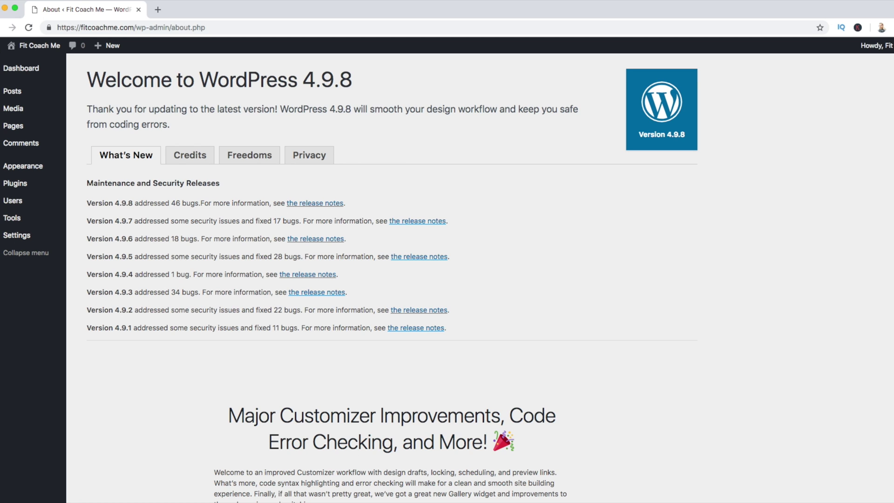
{"action": "mouse_move", "coordinate": [28, 173]}
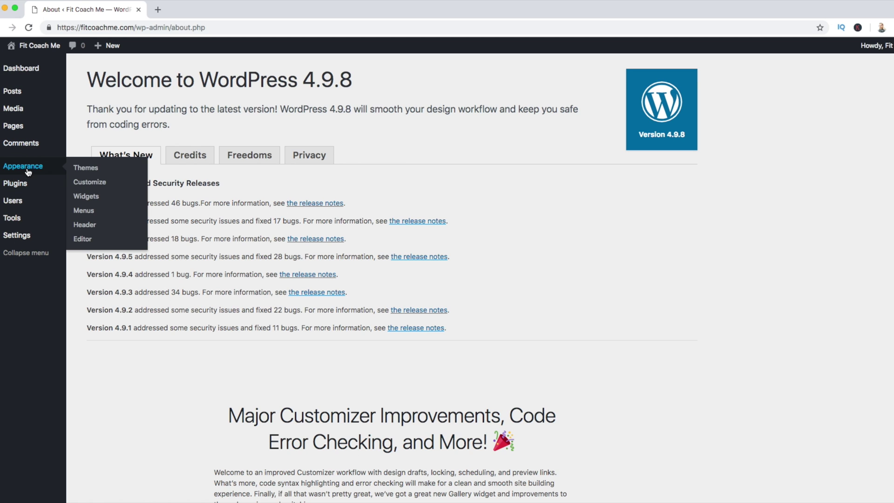
{"action": "left_click", "coordinate": [81, 171]}
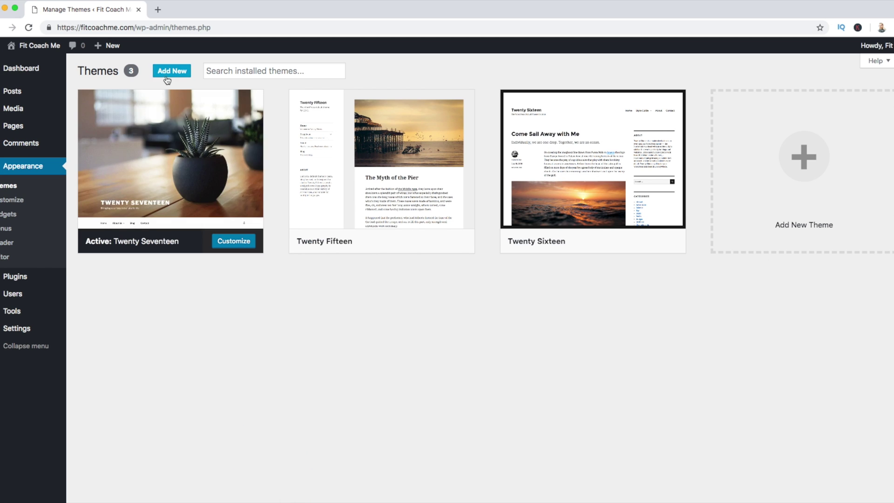
{"action": "left_click", "coordinate": [180, 75]}
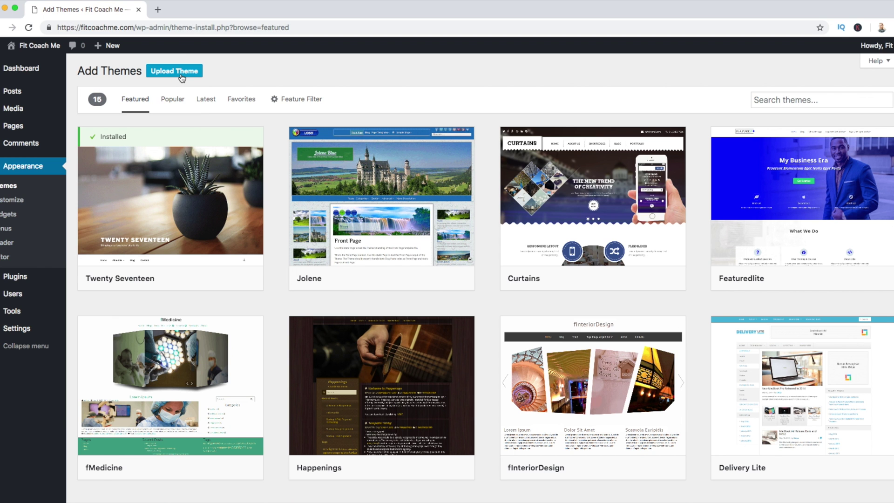
{"action": "left_click", "coordinate": [181, 76]}
Upload and install themify-ultra.zip, then activate the Themify Ultra theme.
{"action": "left_click", "coordinate": [413, 162]}
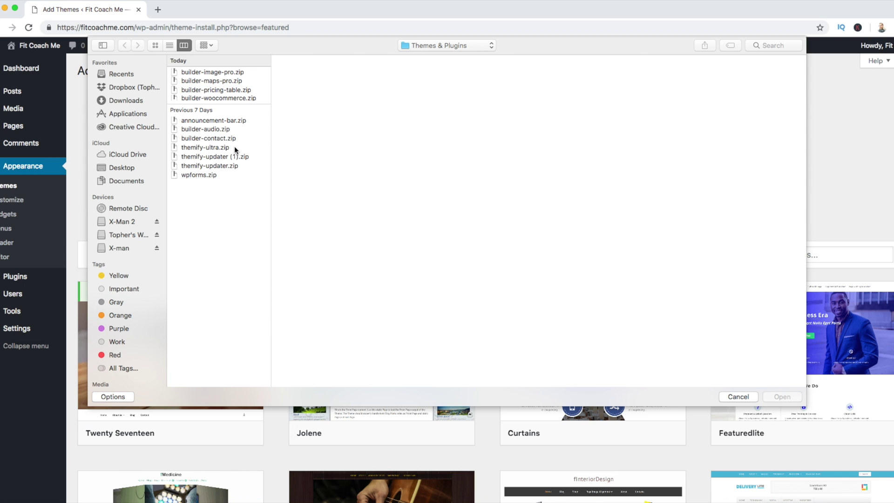
{"action": "left_click", "coordinate": [211, 148]}
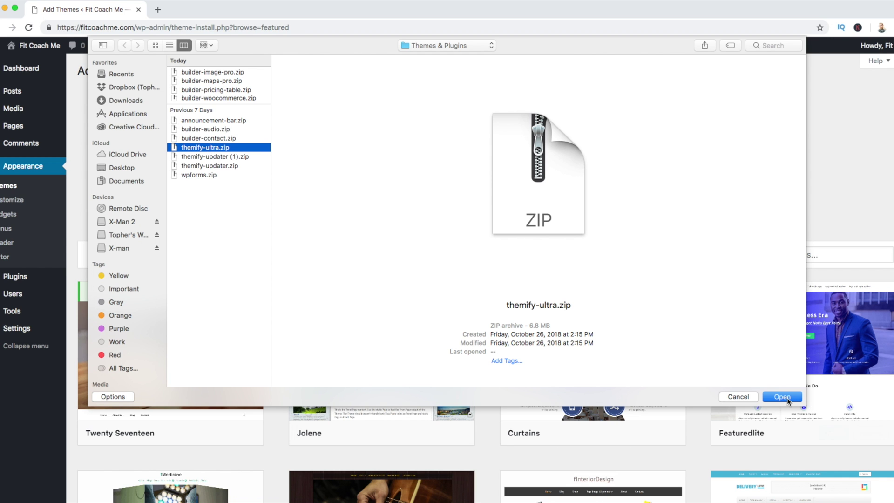
{"action": "left_click", "coordinate": [782, 396]}
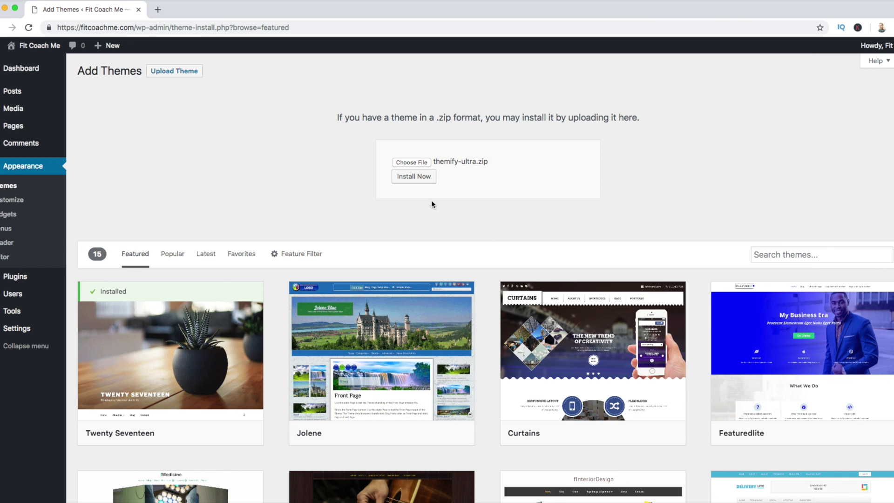
{"action": "left_click", "coordinate": [417, 178]}
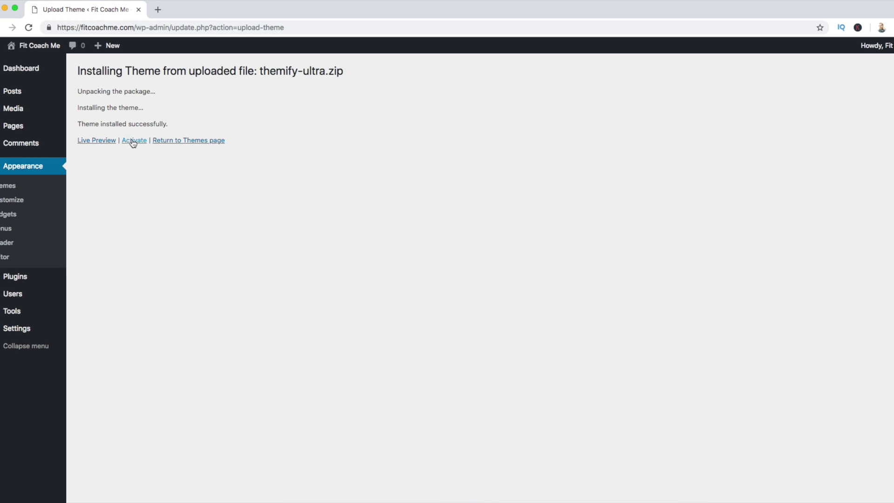
{"action": "left_click", "coordinate": [133, 141]}
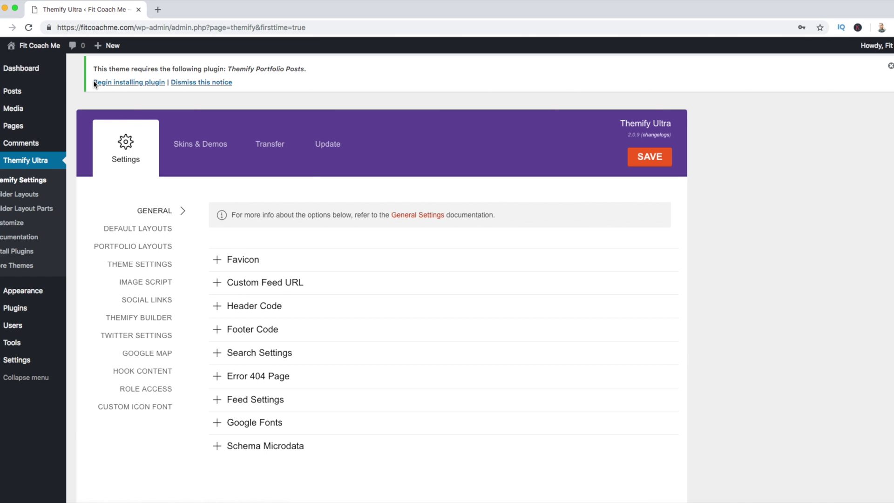
Install and activate the required Themify Portfolio Posts plugin, then go to Add Plugins.
{"action": "left_click", "coordinate": [141, 86]}
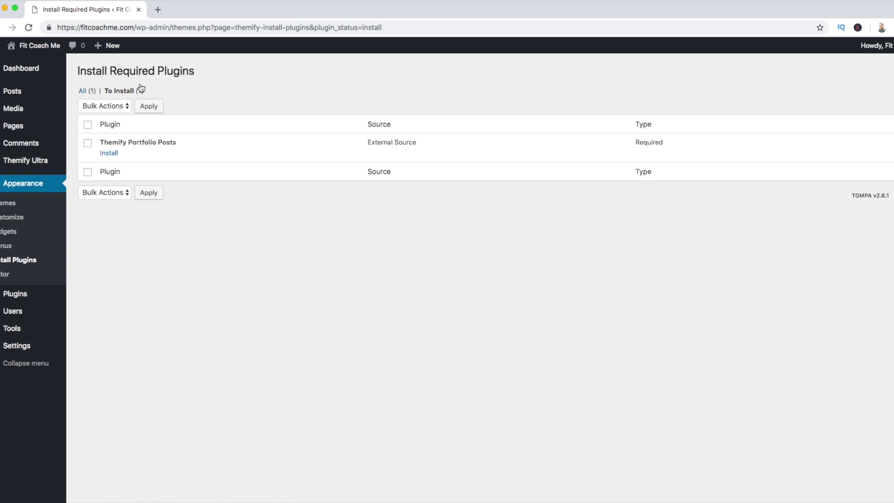
{"action": "left_click", "coordinate": [110, 153]}
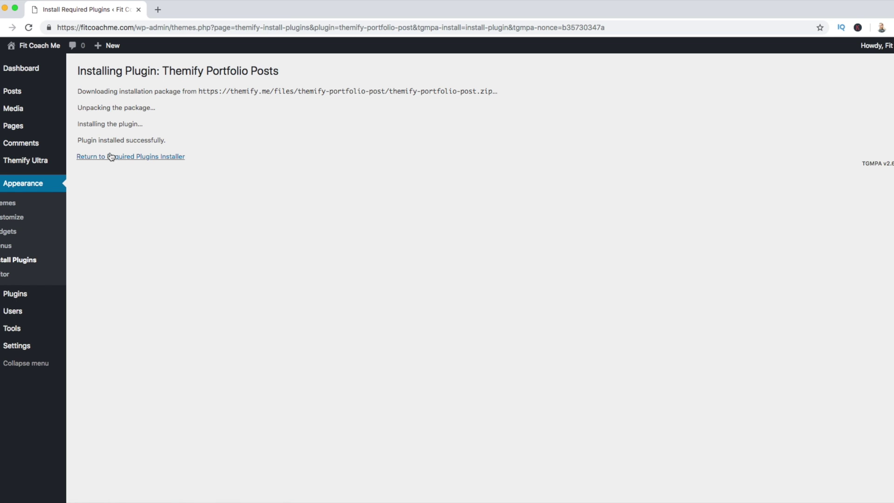
{"action": "left_click", "coordinate": [116, 158]}
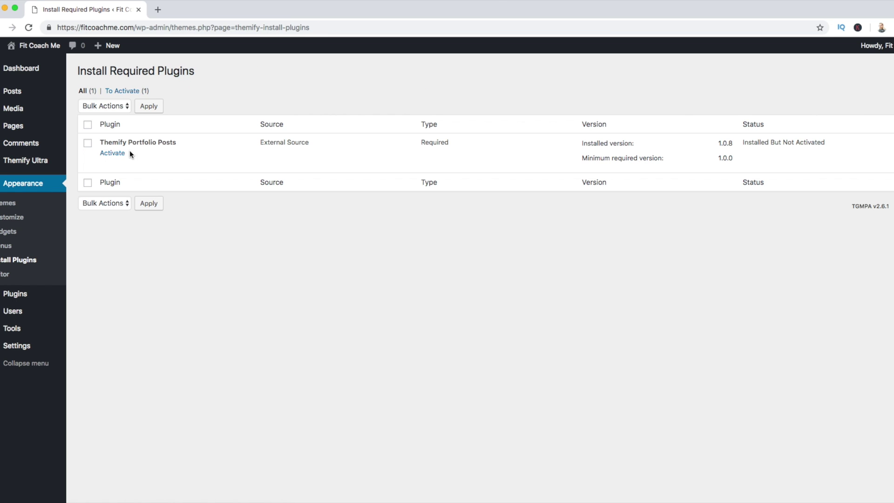
{"action": "left_click", "coordinate": [120, 153]}
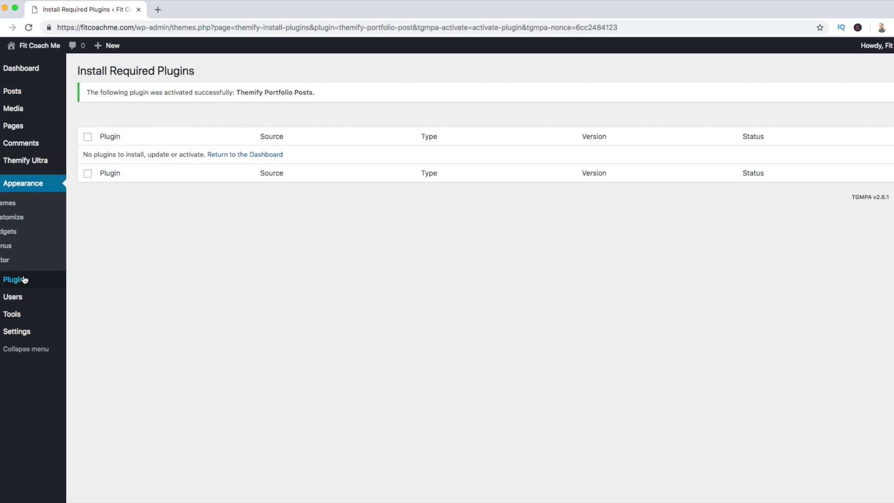
{"action": "left_click", "coordinate": [21, 281]}
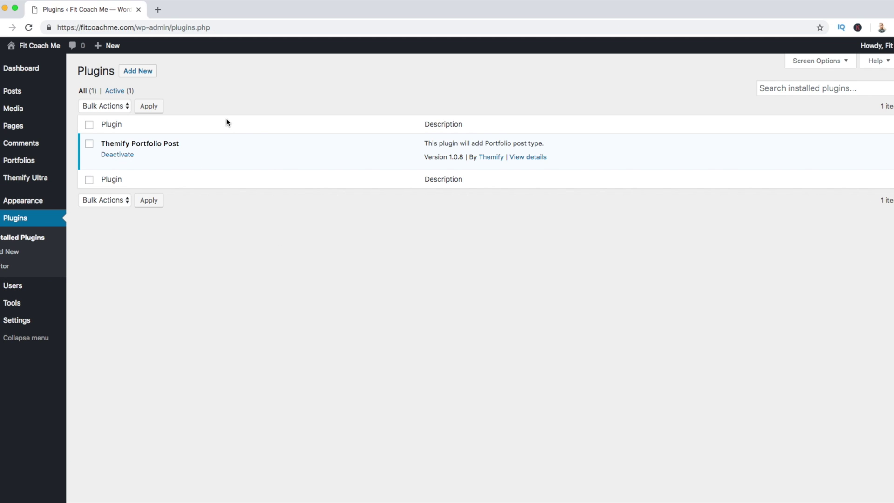
{"action": "left_click", "coordinate": [136, 71]}
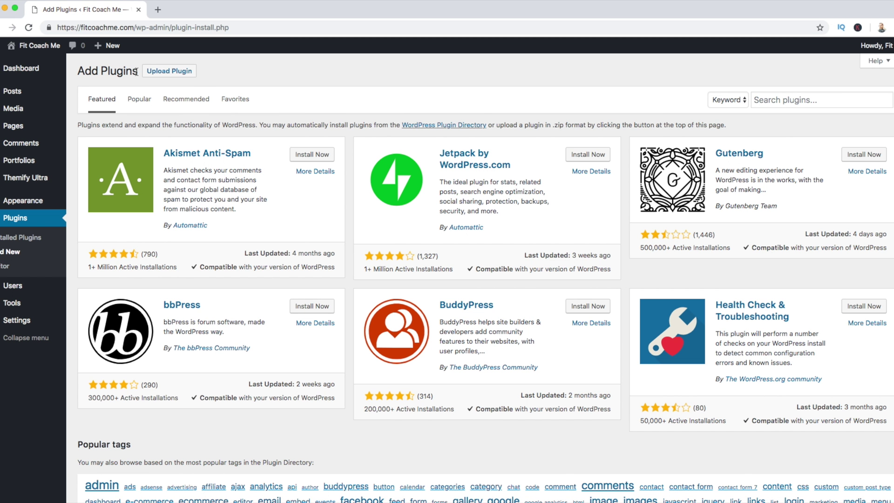
Upload, install and activate the Builder Image Pro plugin from builder-image-pro.zip.
{"action": "left_click", "coordinate": [169, 71]}
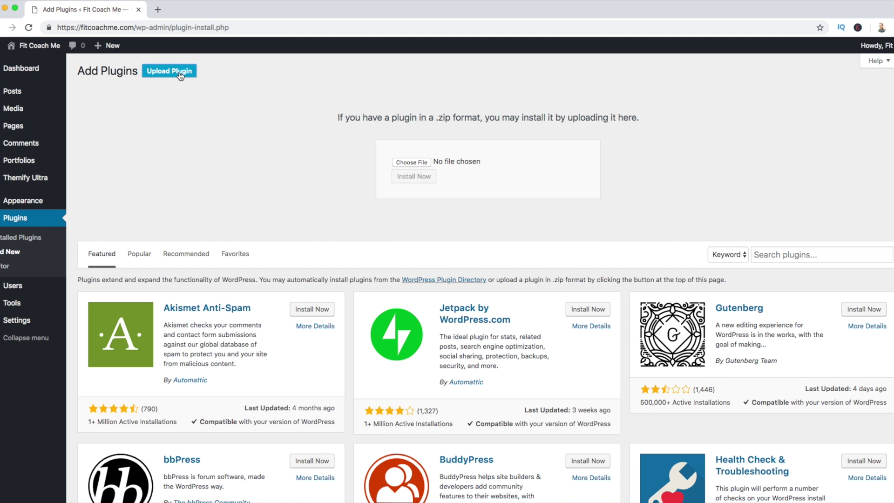
{"action": "left_click", "coordinate": [411, 163]}
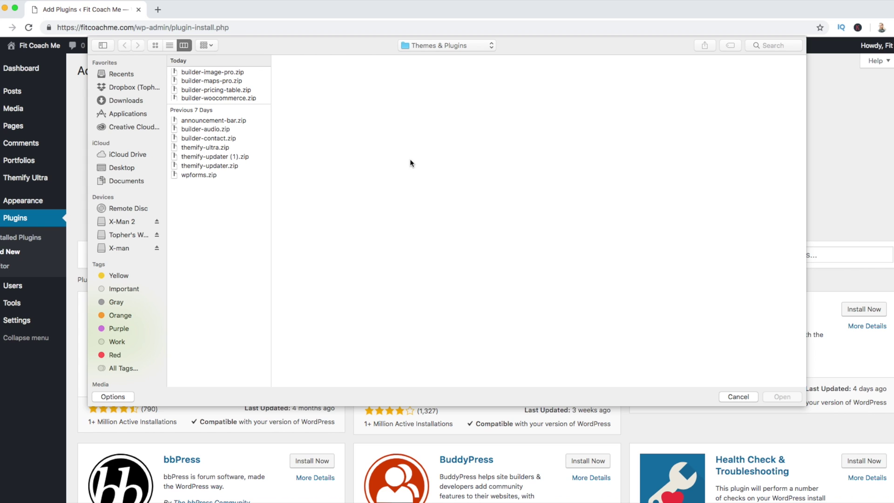
{"action": "left_click", "coordinate": [207, 72]}
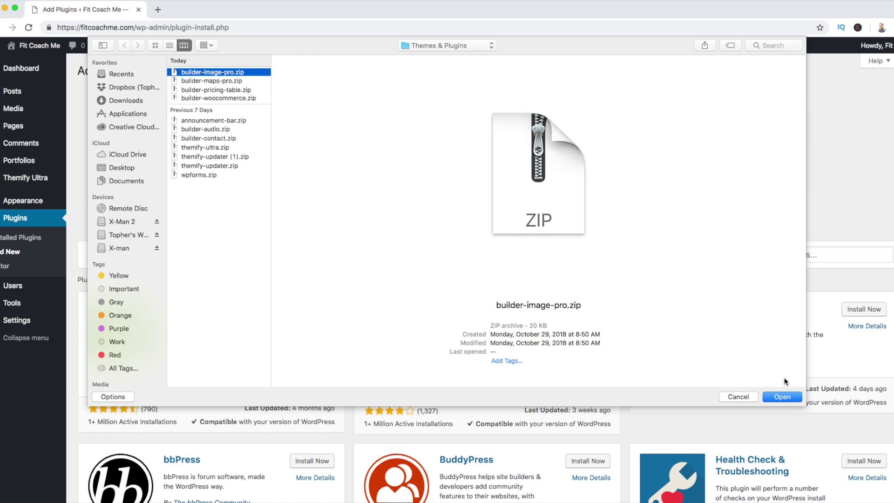
{"action": "left_click", "coordinate": [782, 397]}
{"action": "left_click", "coordinate": [412, 181]}
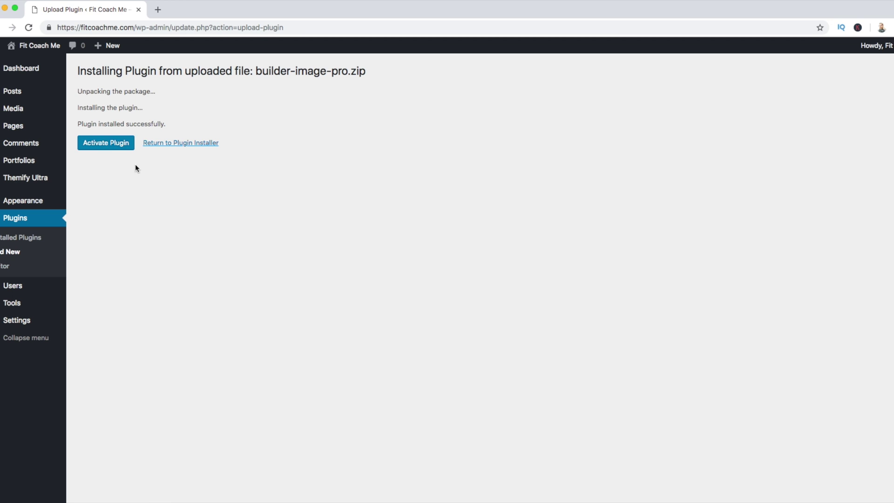
{"action": "left_click", "coordinate": [107, 145]}
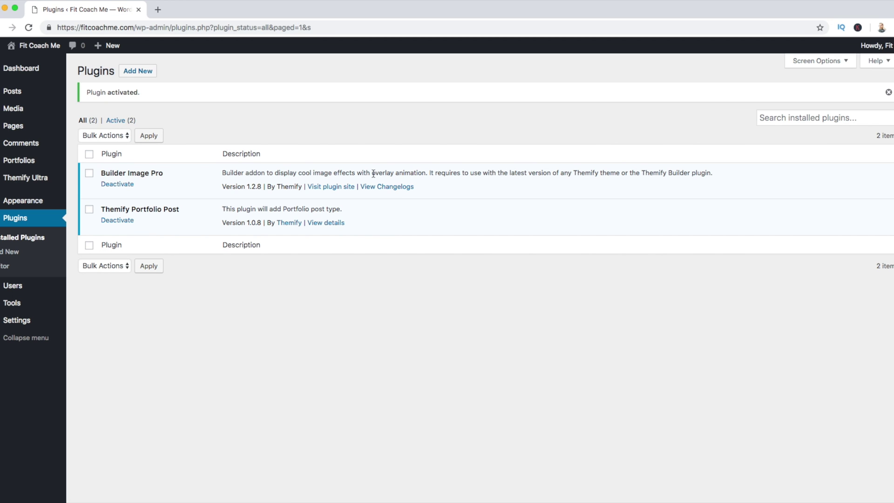
Upload, install and activate Builder Maps Pro from builder-maps-pro.zip.
{"action": "left_click", "coordinate": [138, 70]}
{"action": "left_click", "coordinate": [182, 73]}
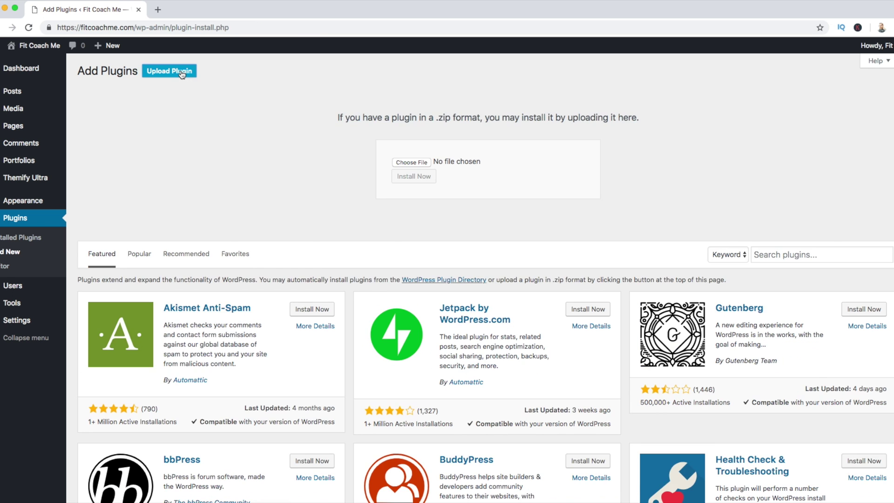
{"action": "left_click", "coordinate": [412, 162]}
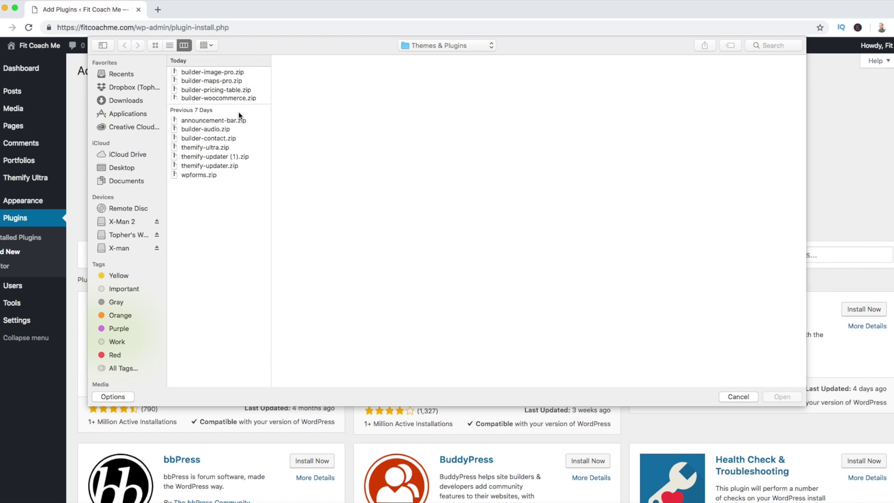
{"action": "left_click", "coordinate": [217, 81]}
{"action": "left_click", "coordinate": [781, 396]}
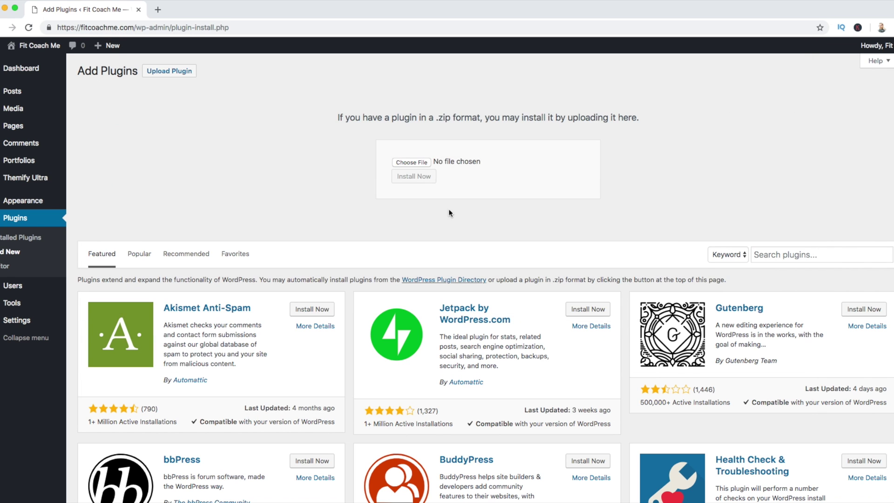
{"action": "left_click", "coordinate": [418, 177]}
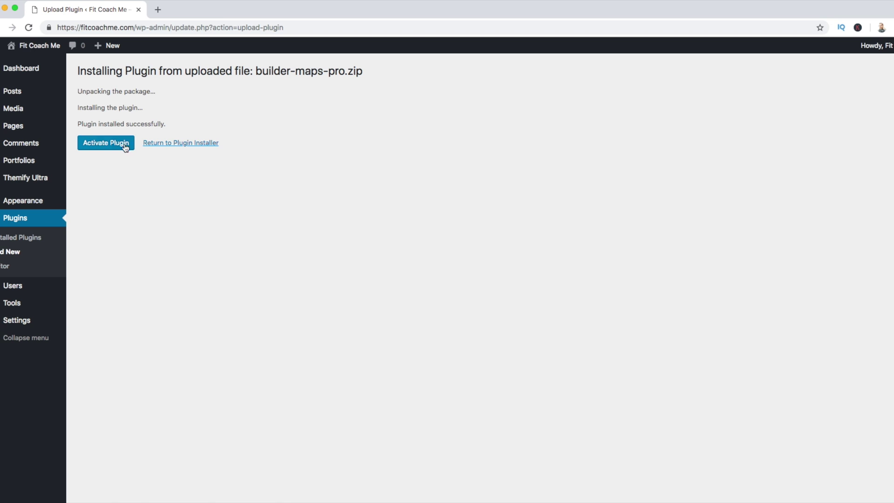
{"action": "left_click", "coordinate": [124, 145]}
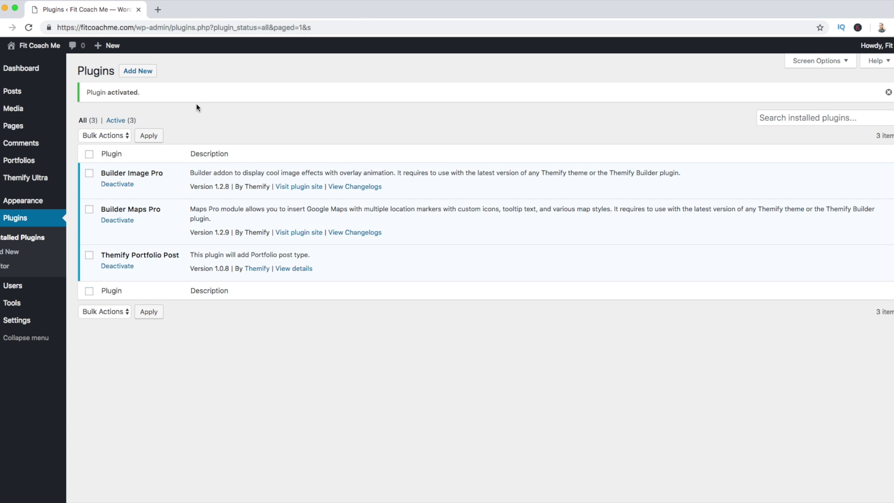
Upload, install and activate Builder Pricing Table from builder-pricing-table.zip.
{"action": "left_click", "coordinate": [136, 72]}
{"action": "left_click", "coordinate": [154, 71]}
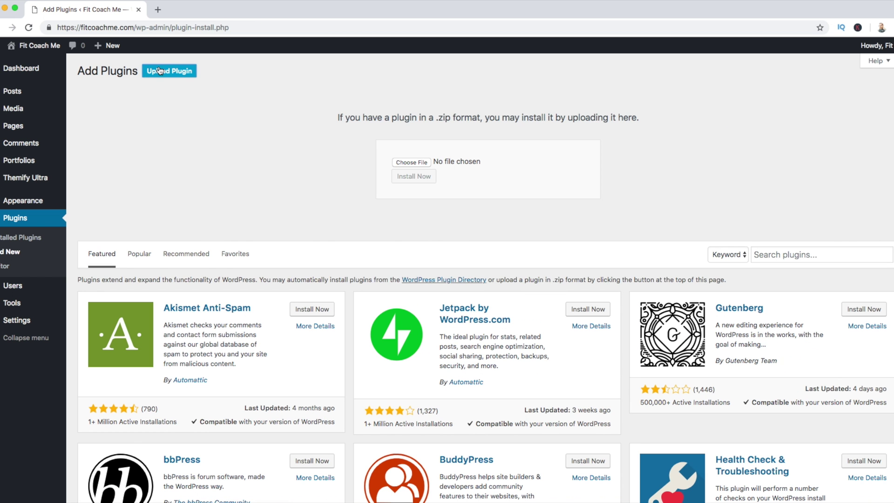
{"action": "left_click", "coordinate": [418, 164]}
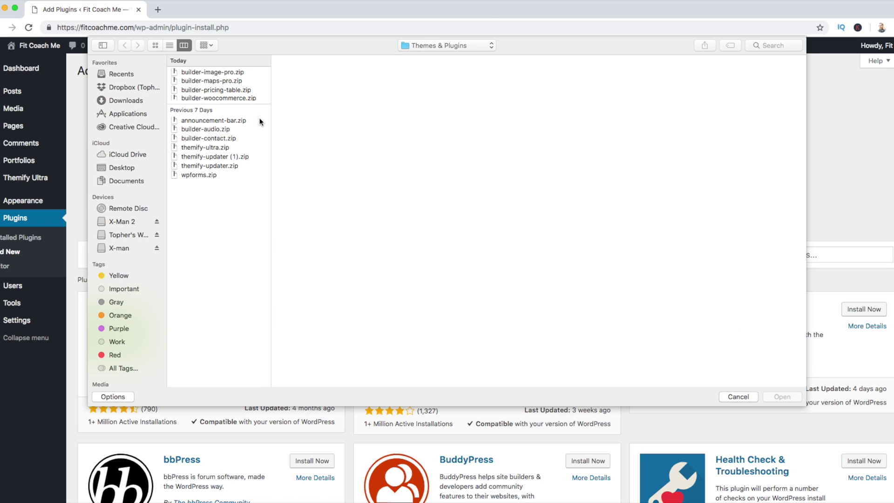
{"action": "left_click", "coordinate": [212, 89]}
{"action": "left_click", "coordinate": [782, 396]}
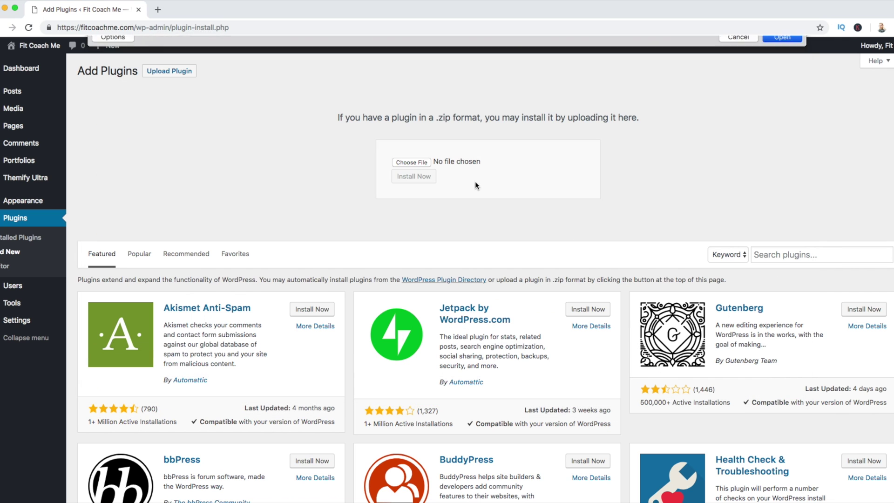
{"action": "left_click", "coordinate": [416, 177]}
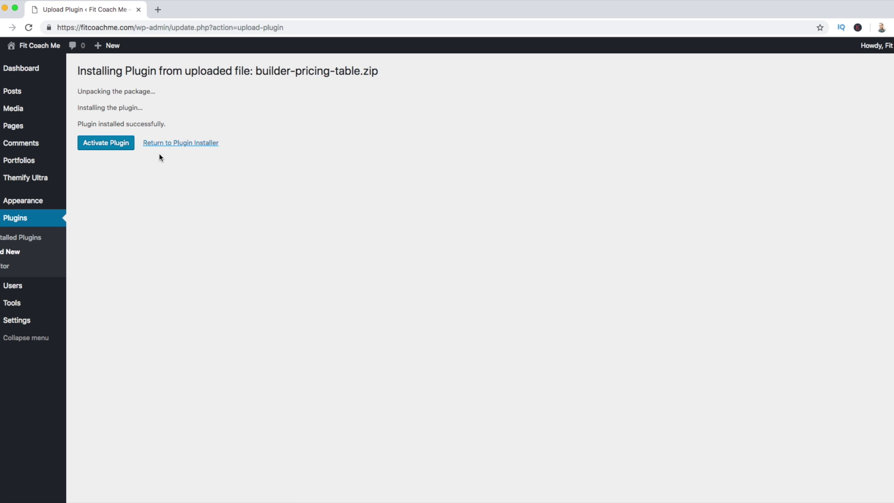
{"action": "left_click", "coordinate": [108, 144]}
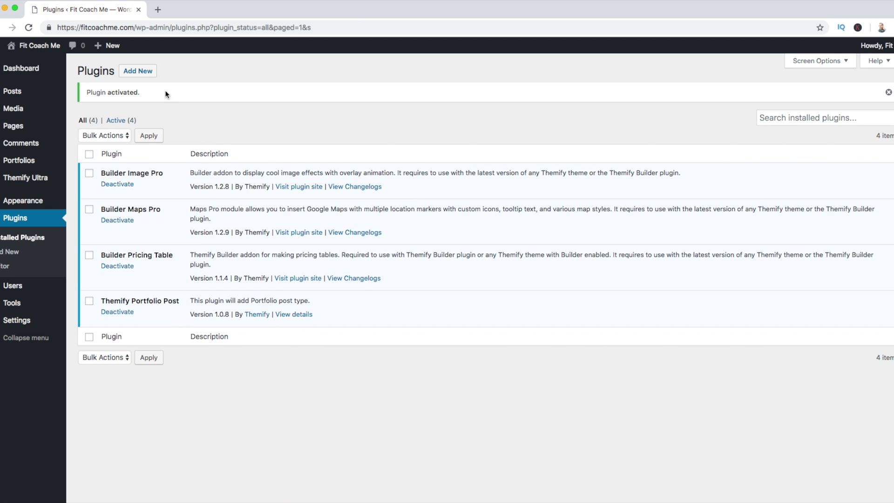
Upload, install and activate Builder WooCommerce from builder-woocommerce.zip.
{"action": "left_click", "coordinate": [138, 70]}
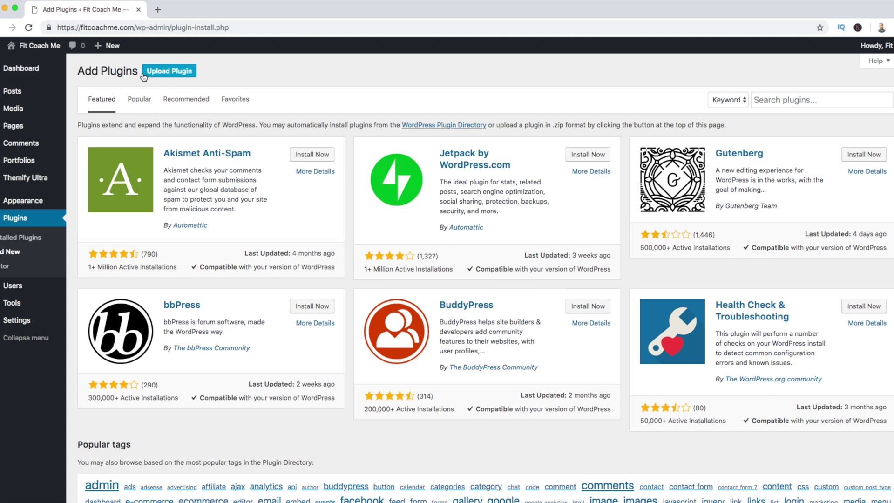
{"action": "left_click", "coordinate": [161, 71]}
{"action": "left_click", "coordinate": [409, 162]}
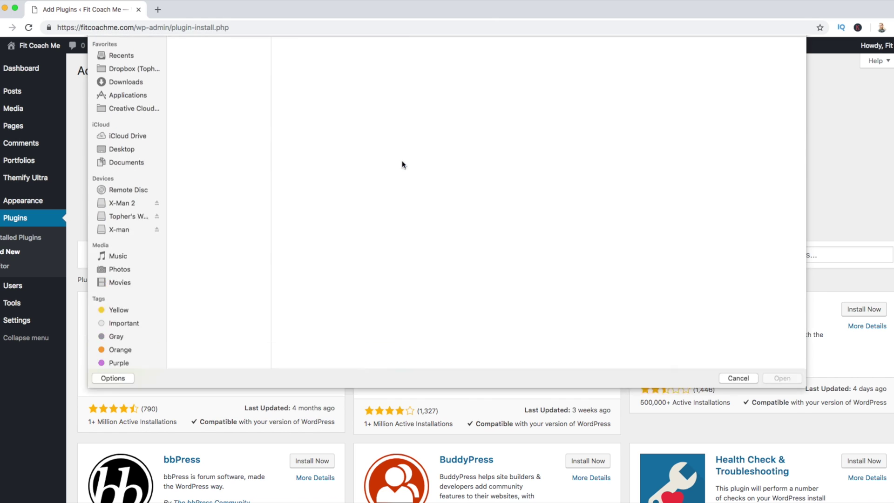
{"action": "left_click", "coordinate": [219, 98]}
{"action": "left_click", "coordinate": [792, 396]}
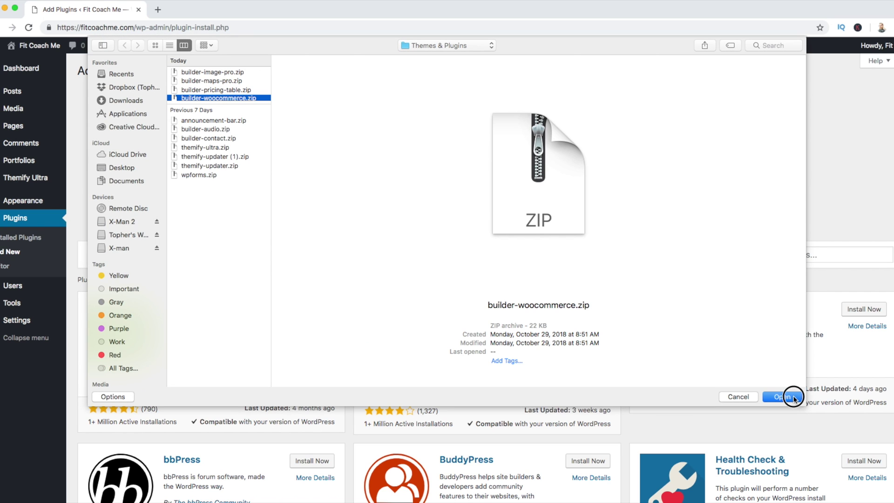
{"action": "left_click", "coordinate": [418, 178]}
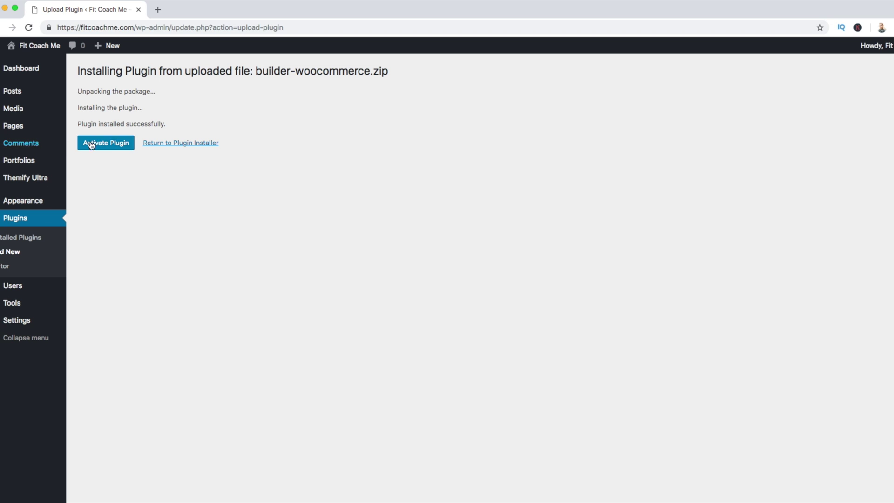
{"action": "left_click", "coordinate": [91, 145]}
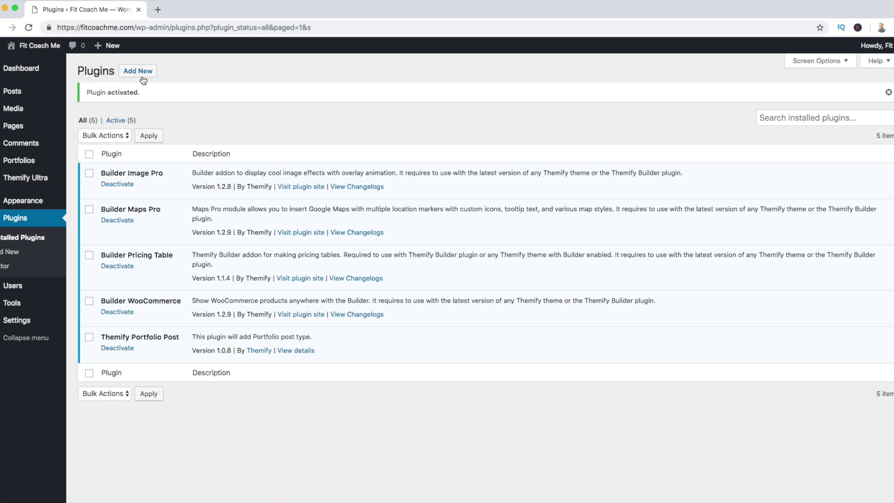
Upload, install and activate Builder Contact from builder-contact.zip.
{"action": "left_click", "coordinate": [141, 74]}
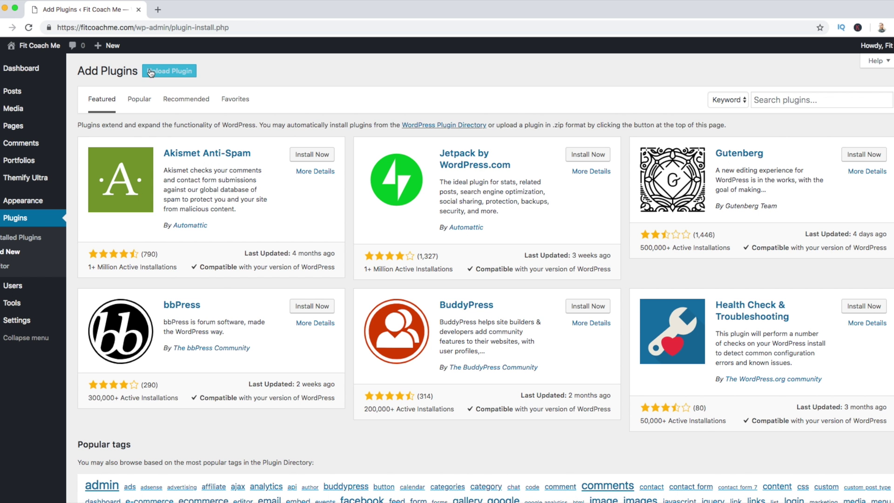
{"action": "left_click", "coordinate": [169, 71]}
{"action": "left_click", "coordinate": [406, 162]}
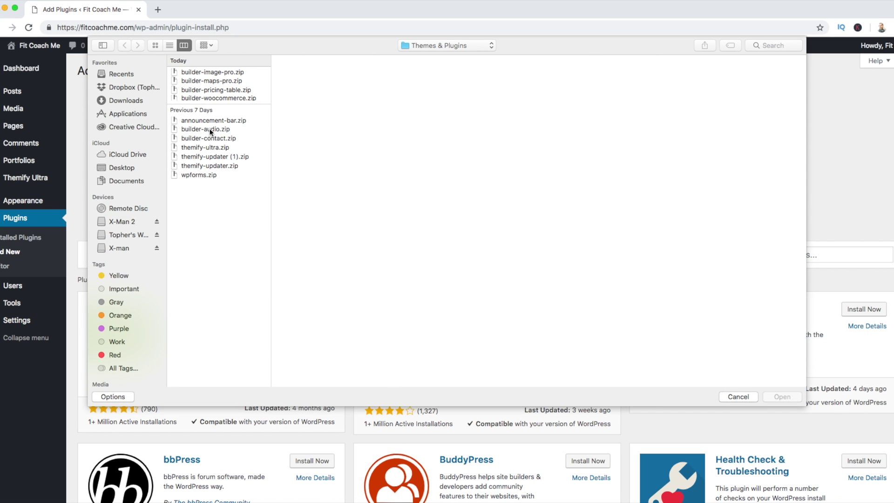
{"action": "left_click", "coordinate": [212, 138]}
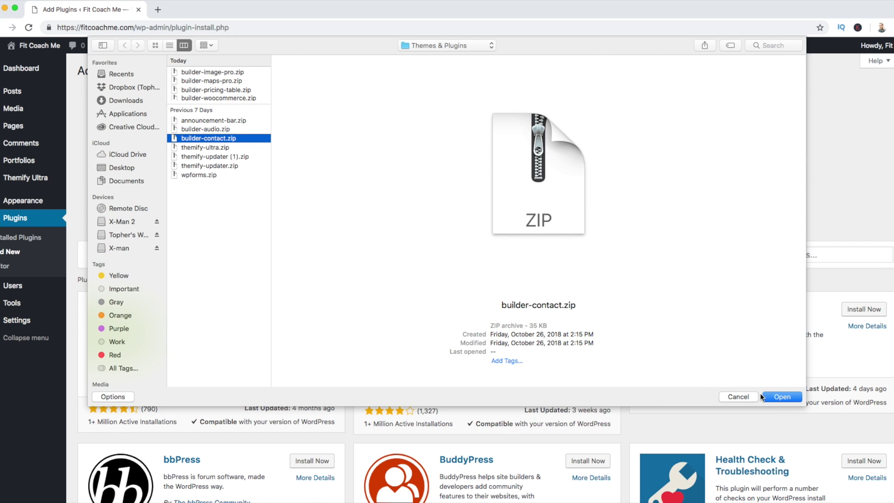
{"action": "left_click", "coordinate": [763, 397]}
{"action": "left_click", "coordinate": [426, 181]}
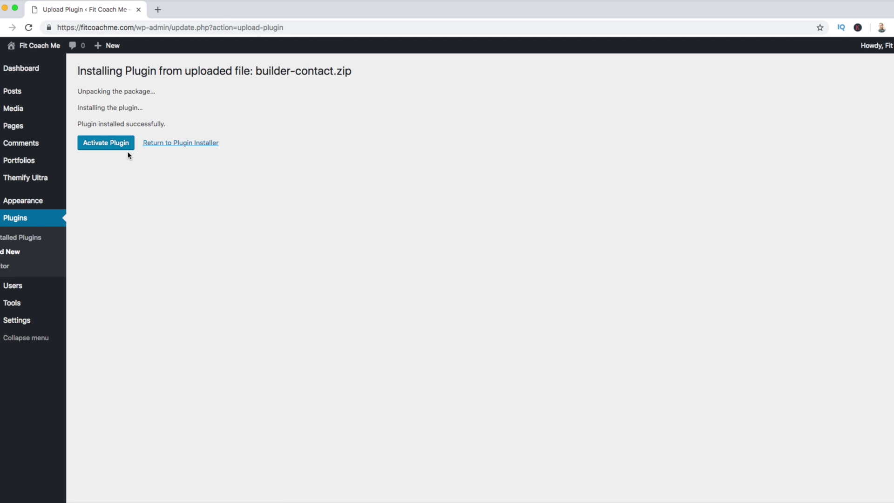
{"action": "left_click", "coordinate": [110, 147]}
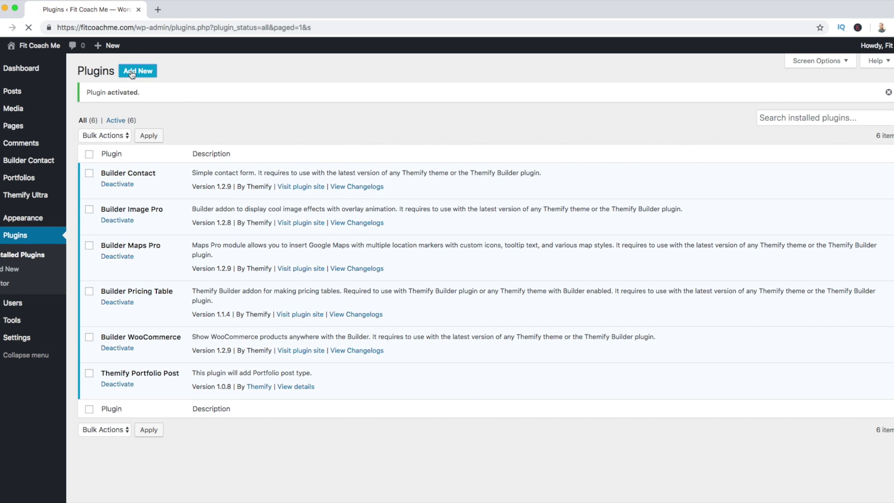
Upload, install and activate Themify Updater from themify-updater.zip.
{"action": "left_click", "coordinate": [132, 73]}
{"action": "left_click", "coordinate": [173, 71]}
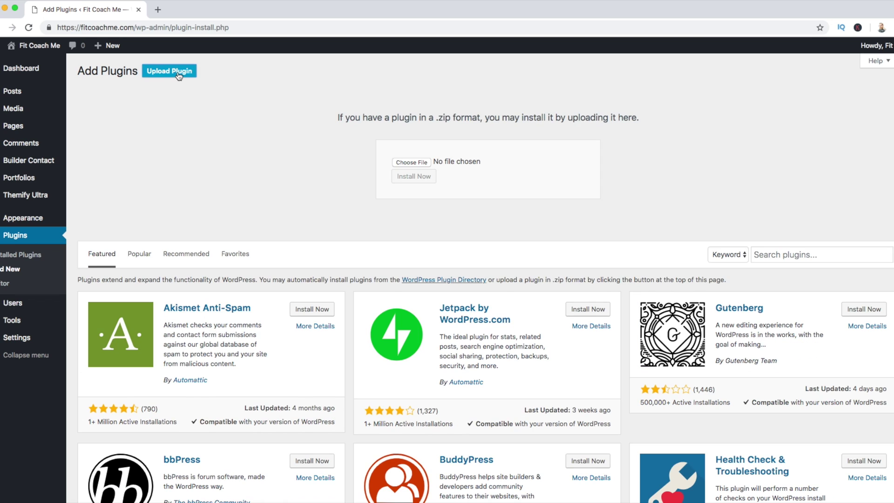
{"action": "left_click", "coordinate": [398, 161]}
{"action": "left_click", "coordinate": [221, 167]}
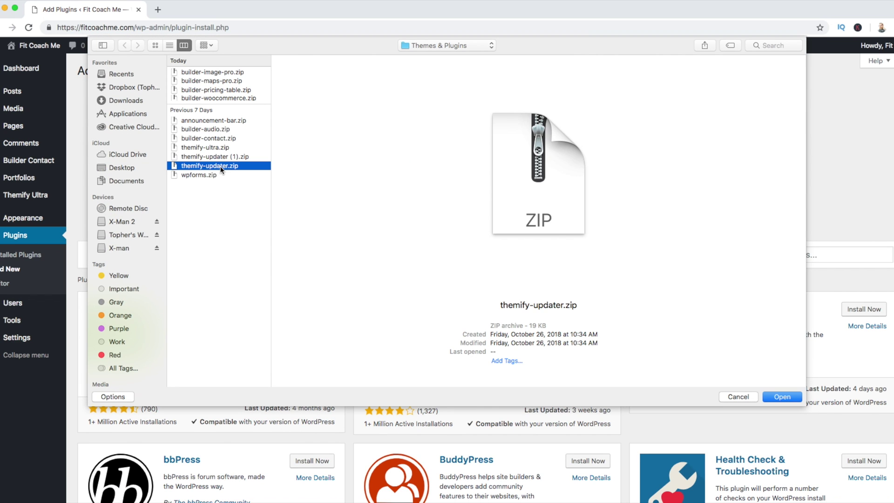
{"action": "left_click", "coordinate": [785, 398]}
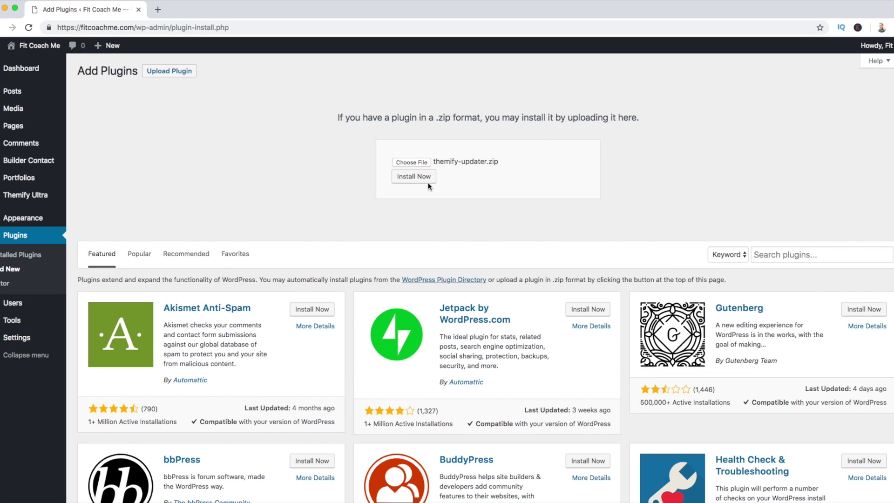
{"action": "left_click", "coordinate": [427, 180]}
{"action": "left_click", "coordinate": [106, 143]}
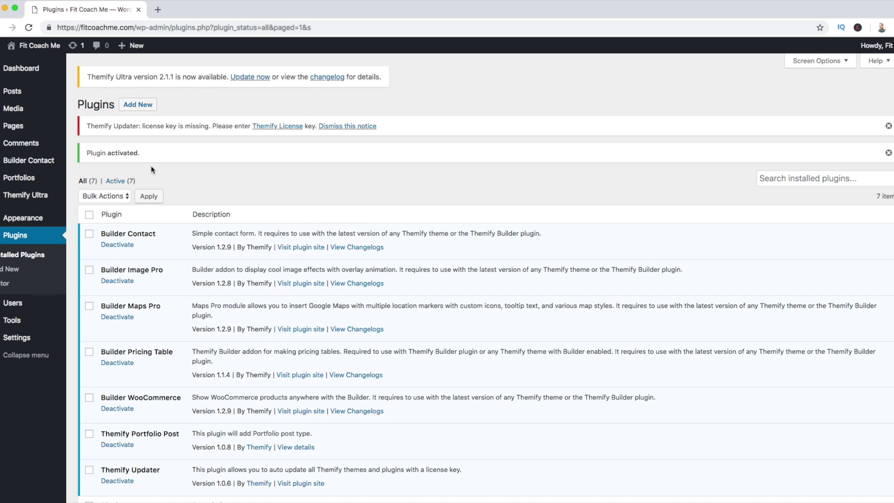
{"action": "scroll", "coordinate": [150, 166], "scroll_direction": "down", "scroll_amount": 3}
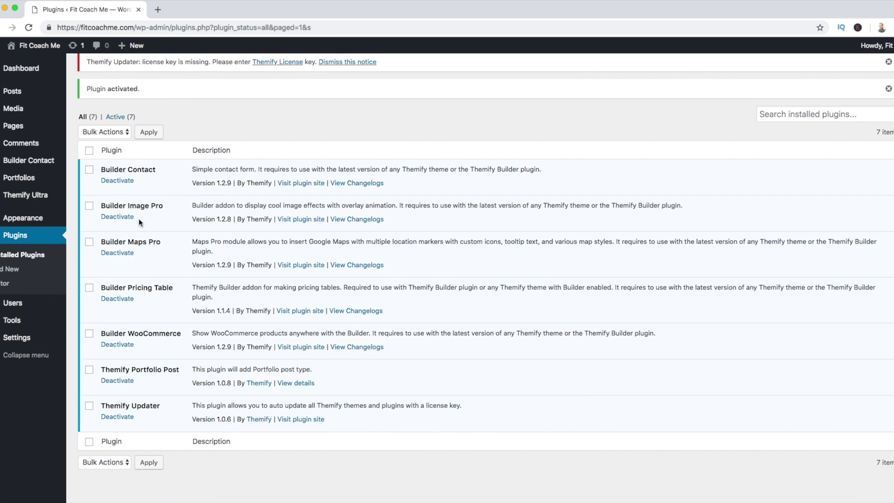
Deactivate the Builder WooCommerce plugin and reload the plugins list.
{"action": "left_click", "coordinate": [119, 345]}
{"action": "scroll", "coordinate": [278, 331], "scroll_direction": "down", "scroll_amount": 3}
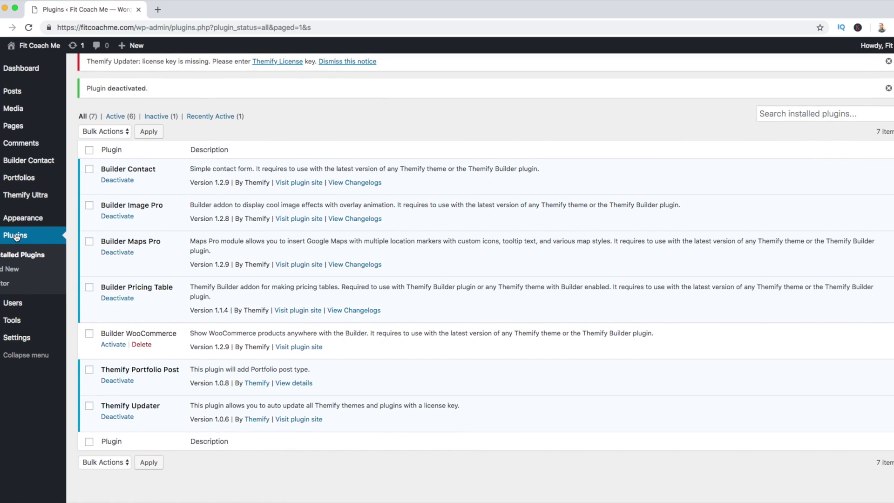
{"action": "left_click", "coordinate": [15, 235]}
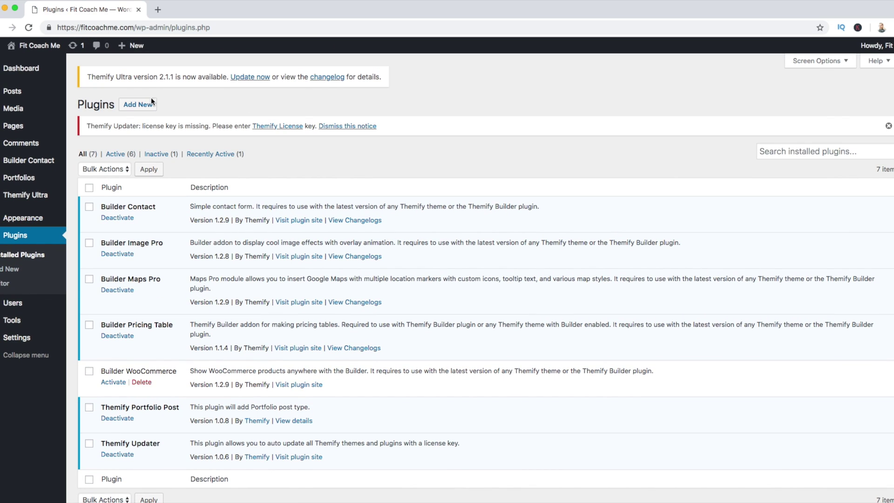
Search for 'woocommerce', install and activate WooCommerce, then reactivate Builder WooCommerce.
{"action": "left_click", "coordinate": [137, 104]}
{"action": "left_click", "coordinate": [779, 166]}
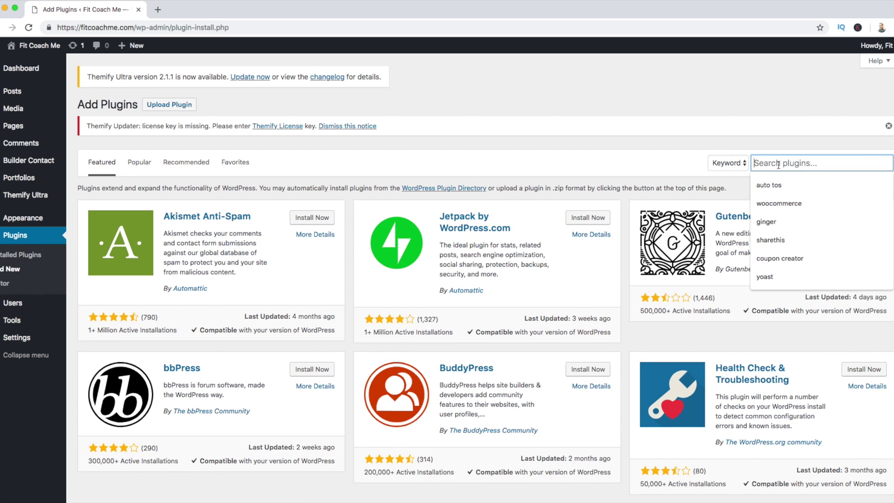
{"action": "type", "text": "woocommer"}
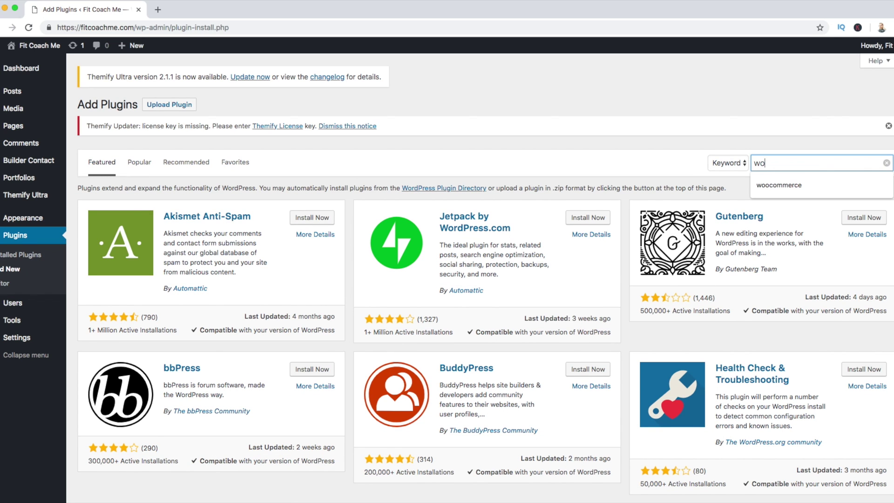
{"action": "type", "text": "ce"}
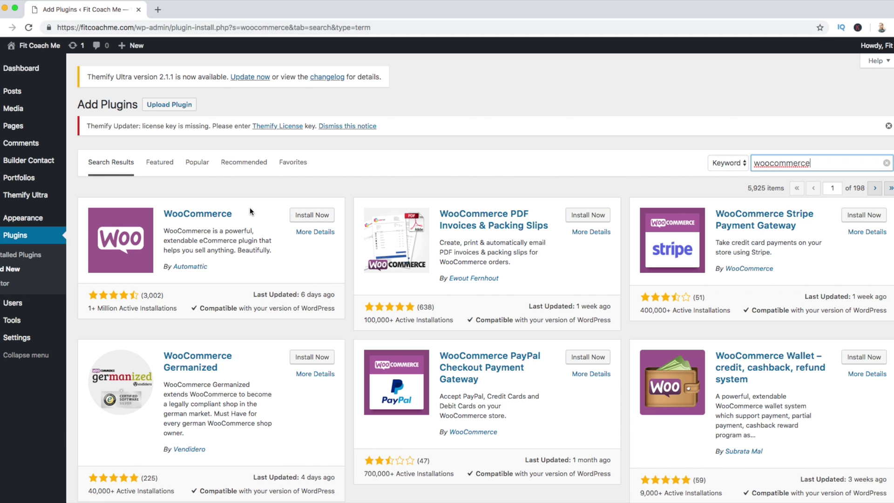
{"action": "left_click", "coordinate": [310, 215]}
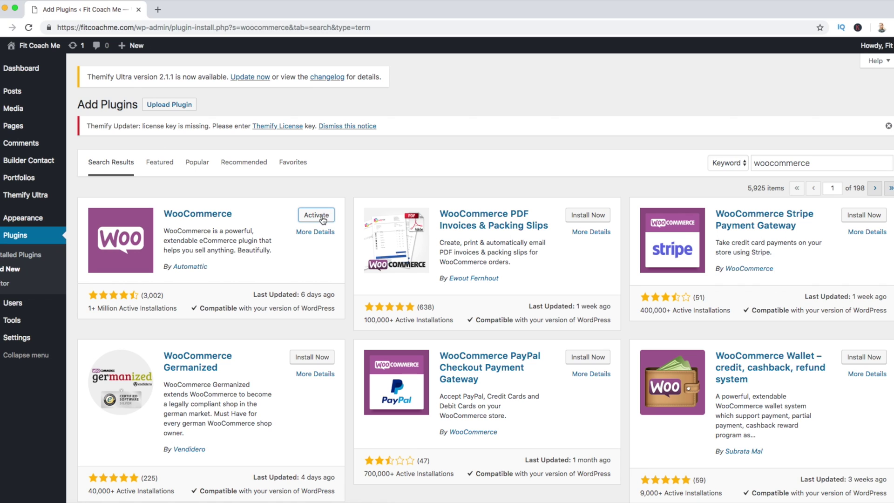
{"action": "left_click", "coordinate": [317, 215]}
{"action": "scroll", "coordinate": [118, 220], "scroll_direction": "down", "scroll_amount": 3}
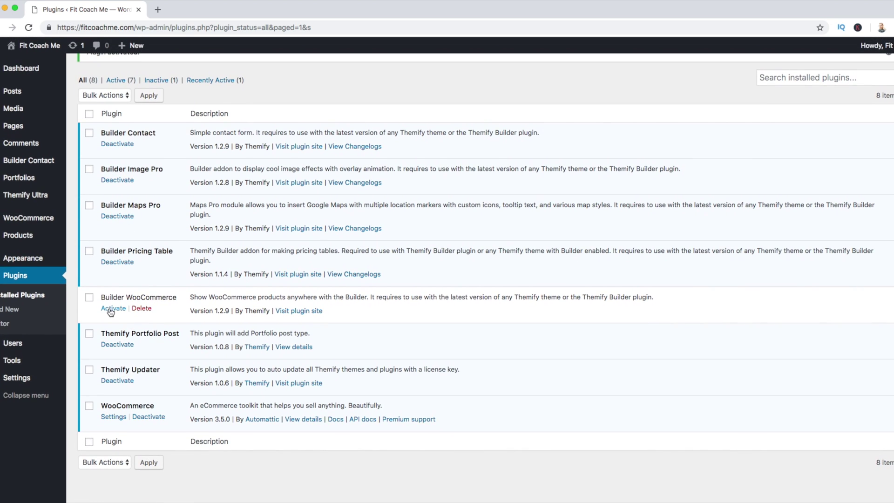
{"action": "left_click", "coordinate": [110, 309]}
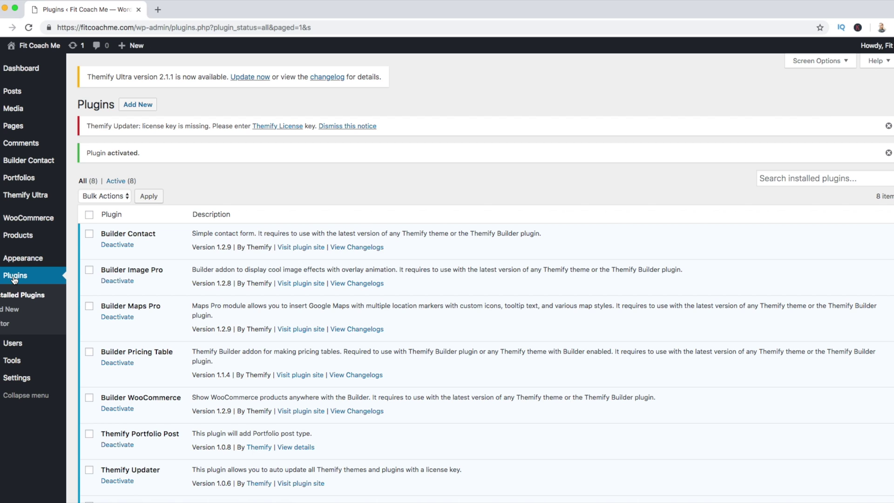
Search the plugin directory for 'wc external', then install and activate WooCommerce External Product New Tab.
{"action": "left_click", "coordinate": [15, 277]}
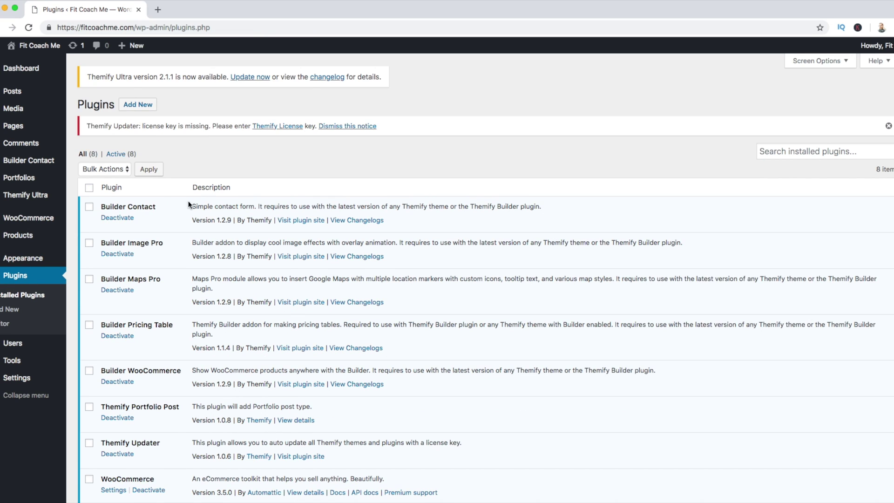
{"action": "left_click", "coordinate": [144, 106]}
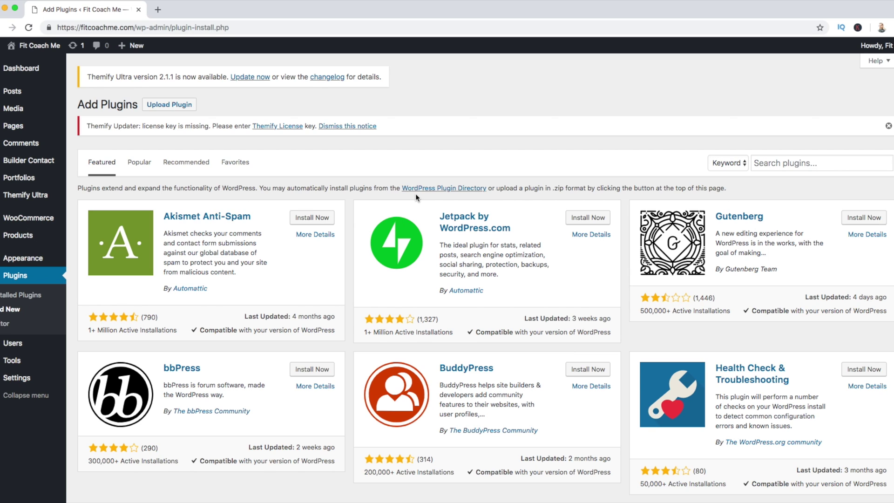
{"action": "left_click", "coordinate": [785, 164]}
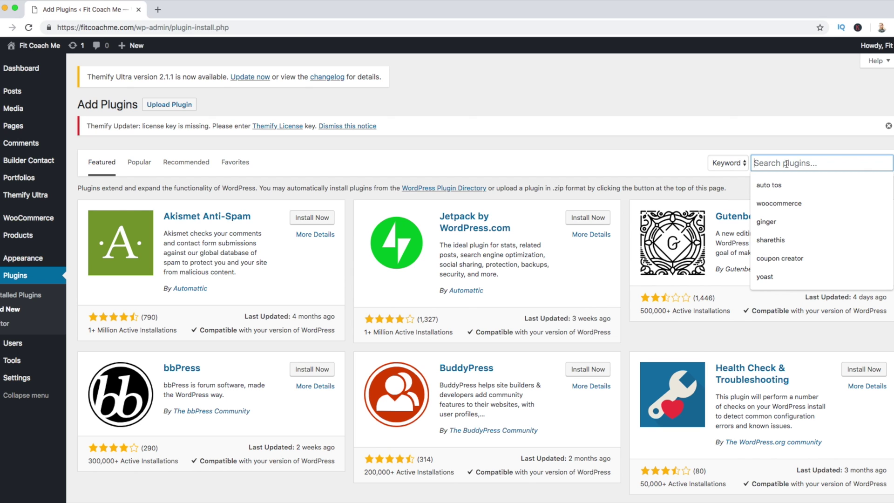
{"action": "type", "text": "w"}
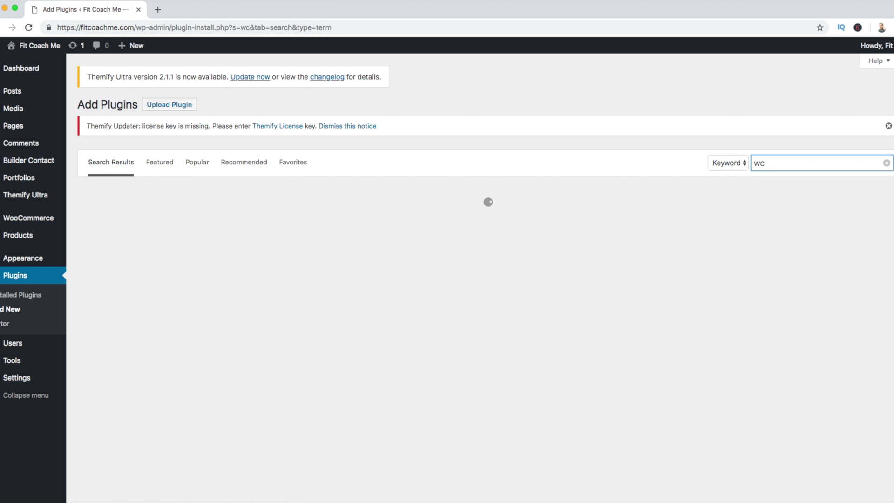
{"action": "type", "text": "c ex"}
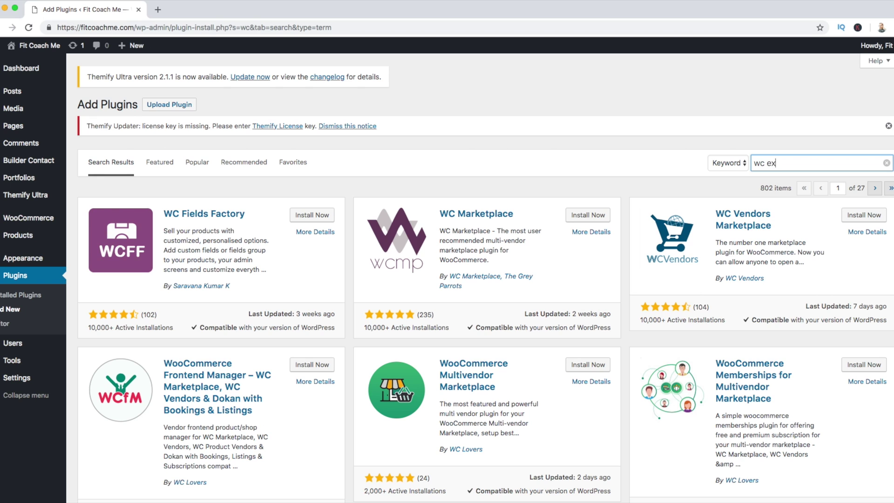
{"action": "type", "text": "ternal"}
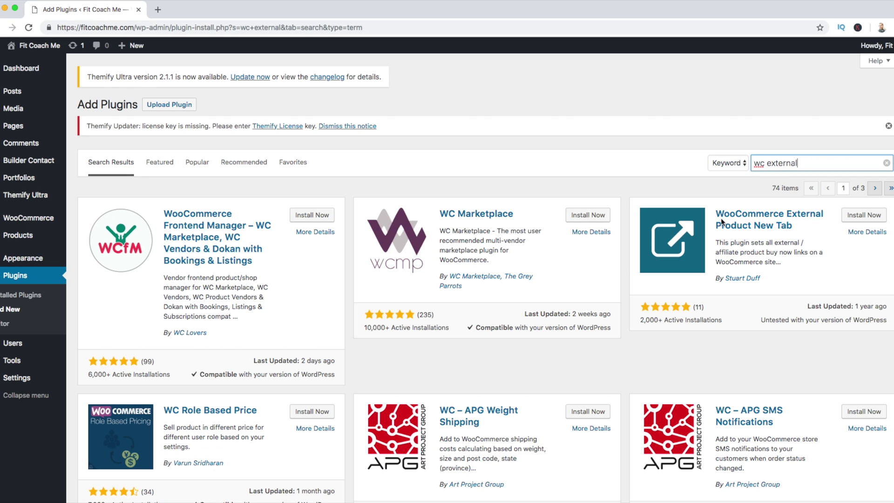
{"action": "left_click", "coordinate": [862, 219]}
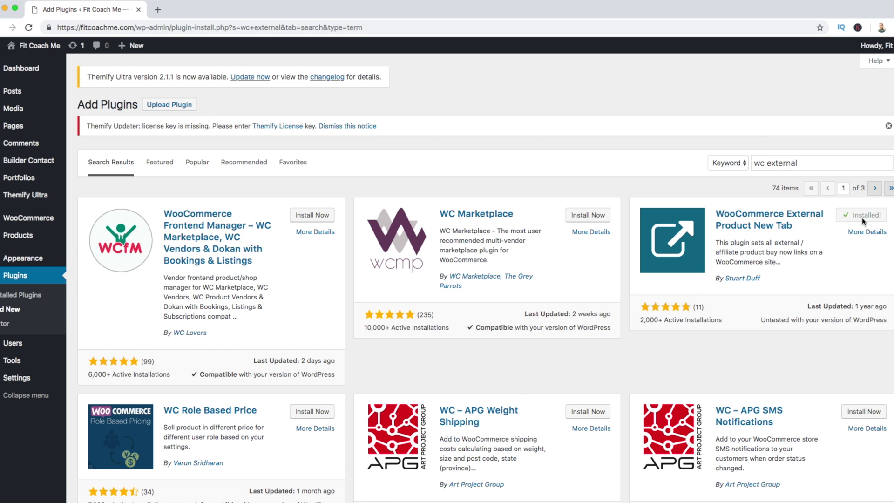
{"action": "left_click", "coordinate": [865, 218]}
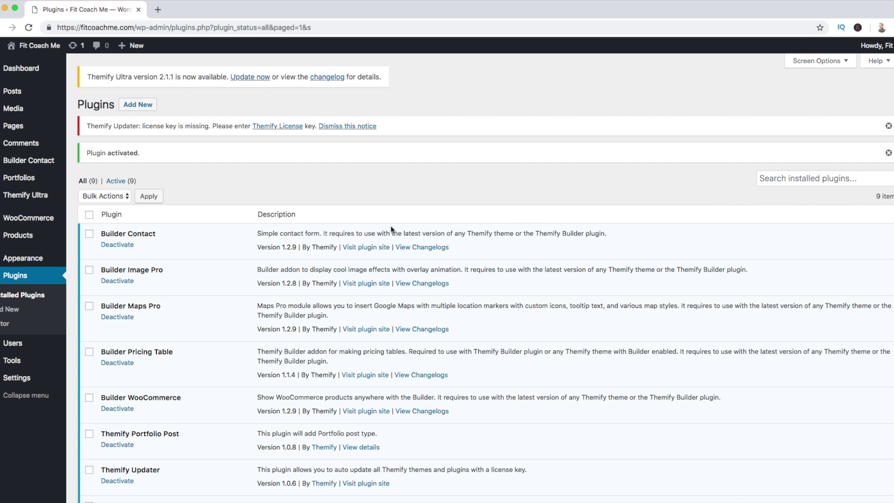
Visit the Fit Coach Me site, then return to the admin and open Themify Ultra's settings.
{"action": "left_click", "coordinate": [42, 48]}
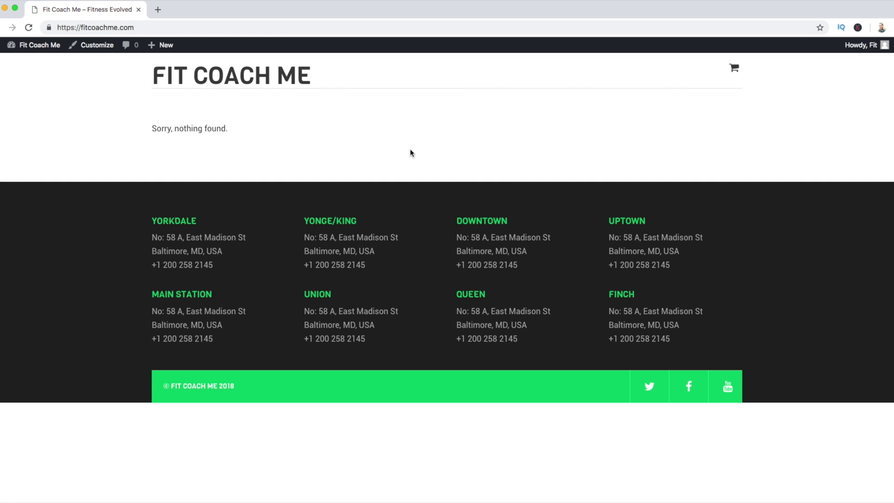
{"action": "scroll", "coordinate": [409, 149], "scroll_direction": "up", "scroll_amount": 2}
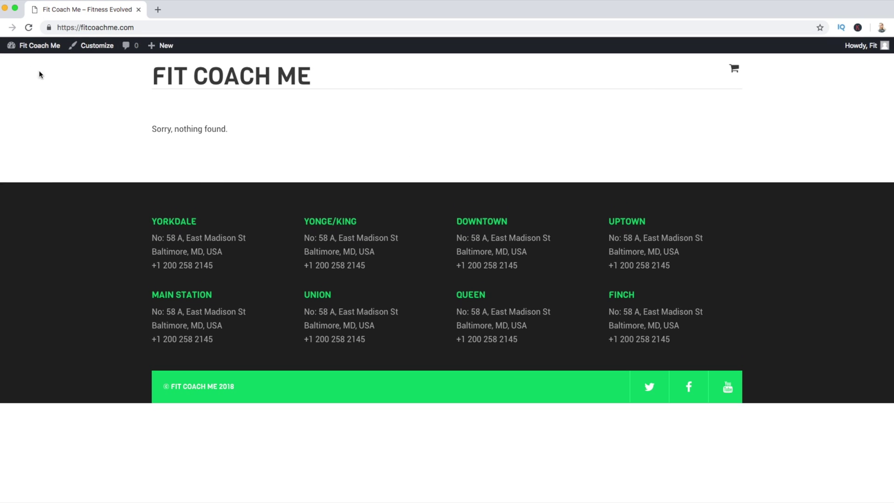
{"action": "mouse_move", "coordinate": [1, 46]}
{"action": "left_click", "coordinate": [21, 63]}
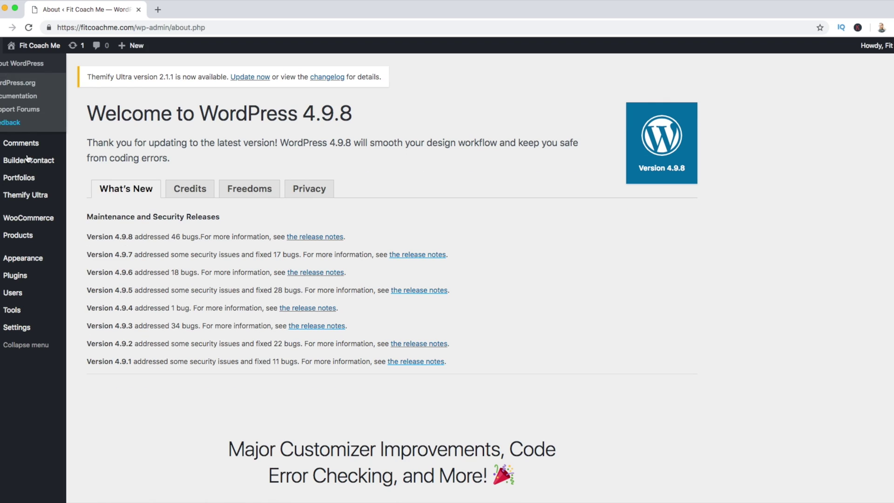
{"action": "mouse_move", "coordinate": [29, 199]}
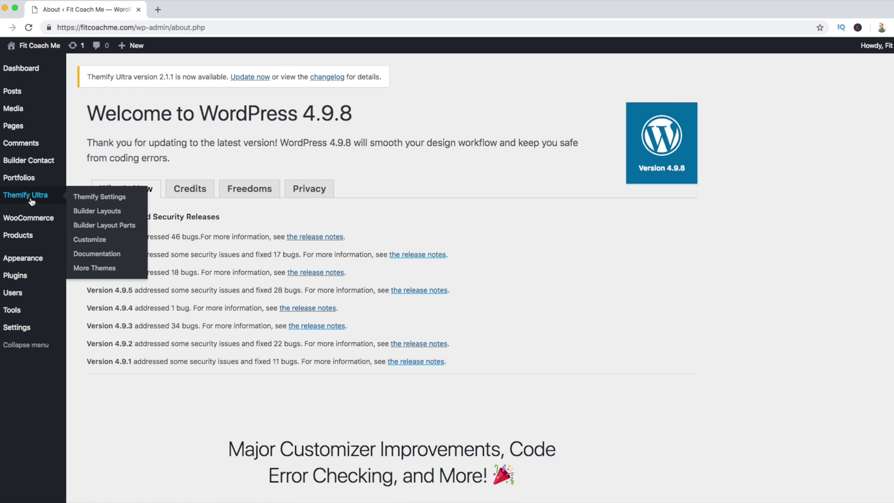
{"action": "left_click", "coordinate": [93, 198]}
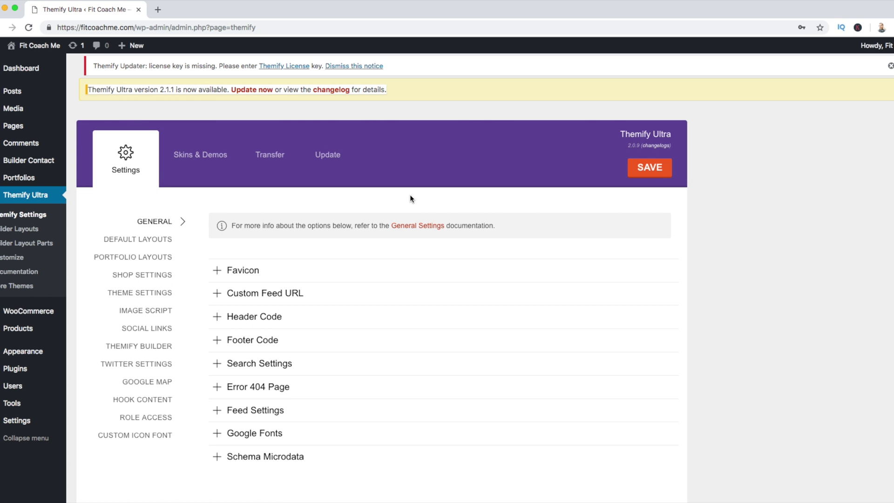
Browse the Skins & Demos list with the imported Fitness demo, then view the live front page.
{"action": "left_click", "coordinate": [200, 156]}
{"action": "scroll", "coordinate": [501, 188], "scroll_direction": "down", "scroll_amount": 10}
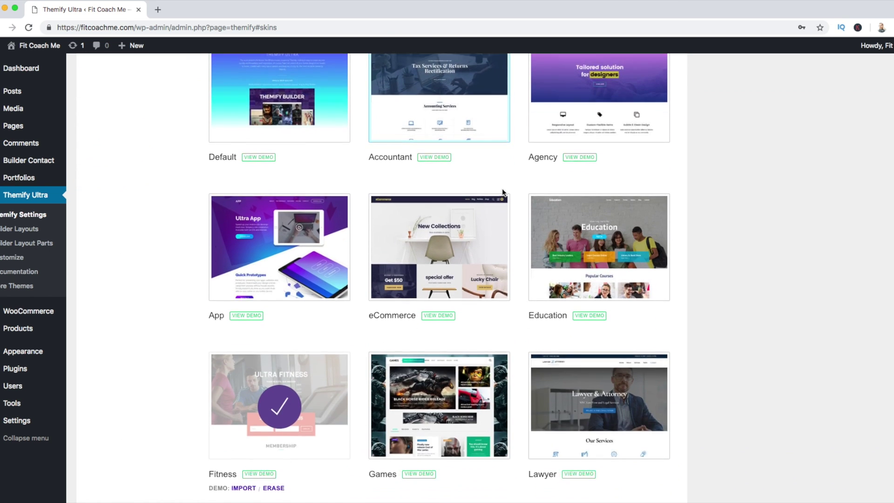
{"action": "scroll", "coordinate": [502, 189], "scroll_direction": "up", "scroll_amount": 8}
{"action": "scroll", "coordinate": [502, 189], "scroll_direction": "down", "scroll_amount": 3}
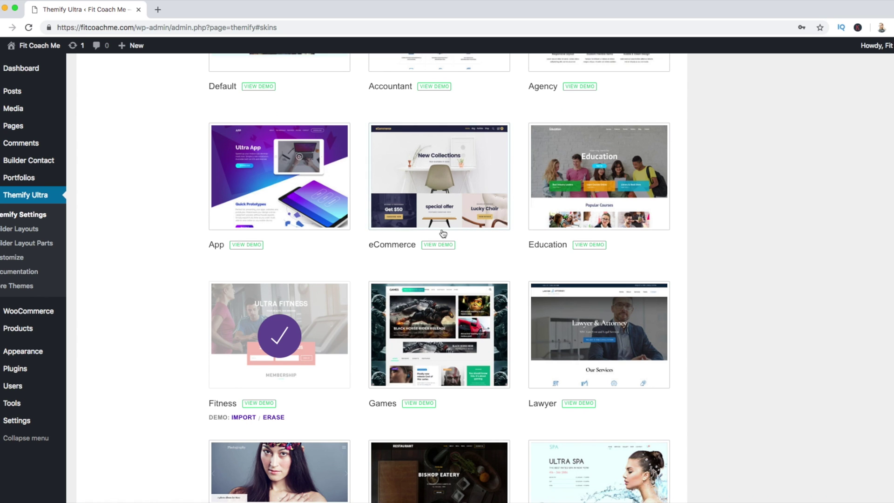
{"action": "scroll", "coordinate": [299, 314], "scroll_direction": "down", "scroll_amount": 3}
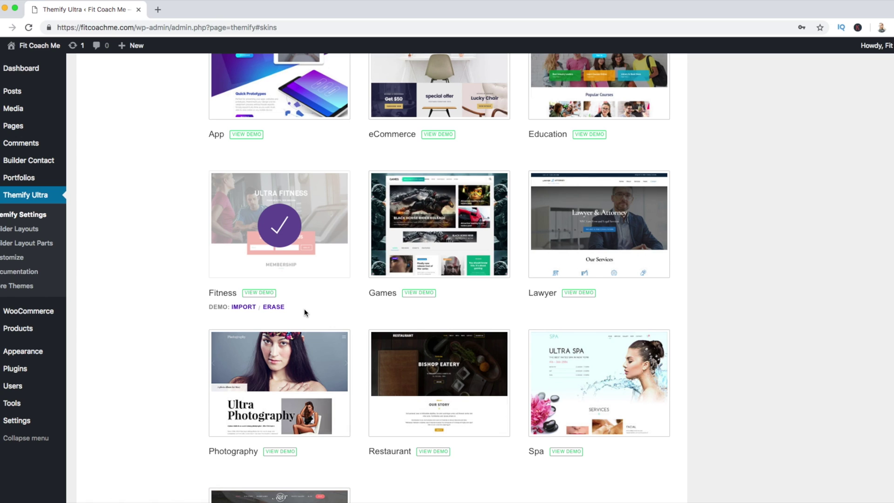
{"action": "left_click", "coordinate": [247, 308]}
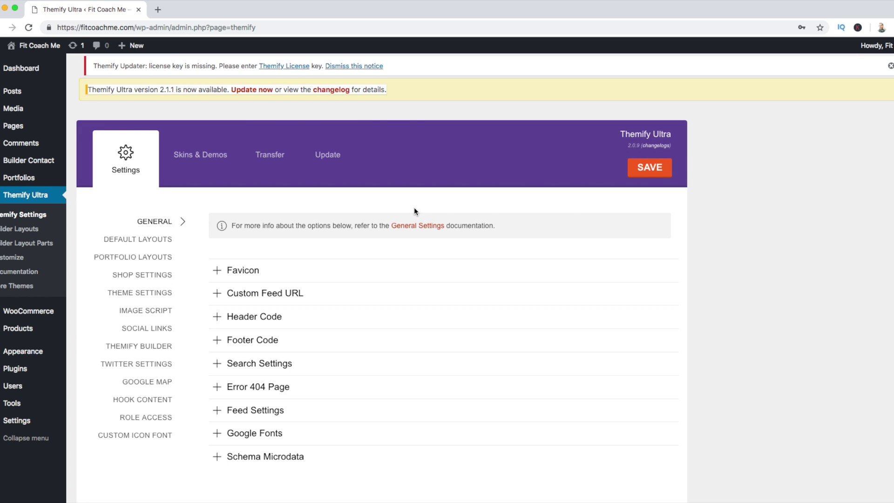
{"action": "left_click", "coordinate": [28, 47]}
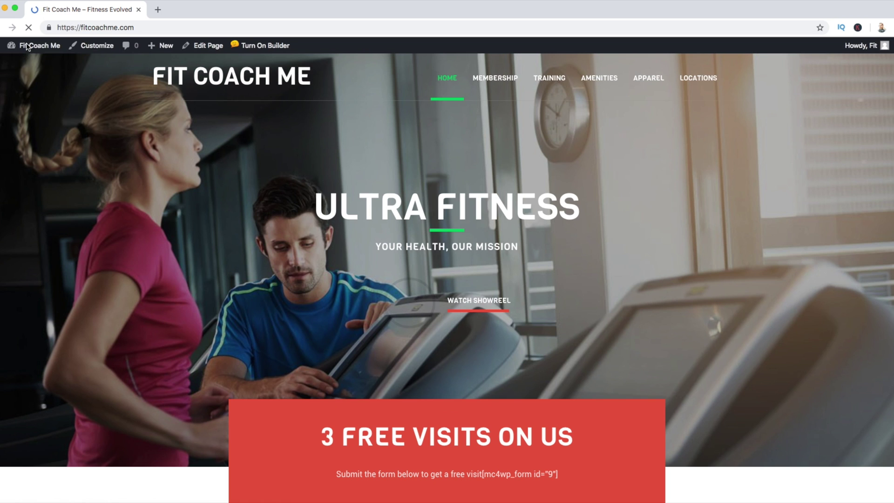
Scroll through the Fit Coach Me fitness front page, then go back to About WordPress.
{"action": "scroll", "coordinate": [766, 149], "scroll_direction": "down", "scroll_amount": 10}
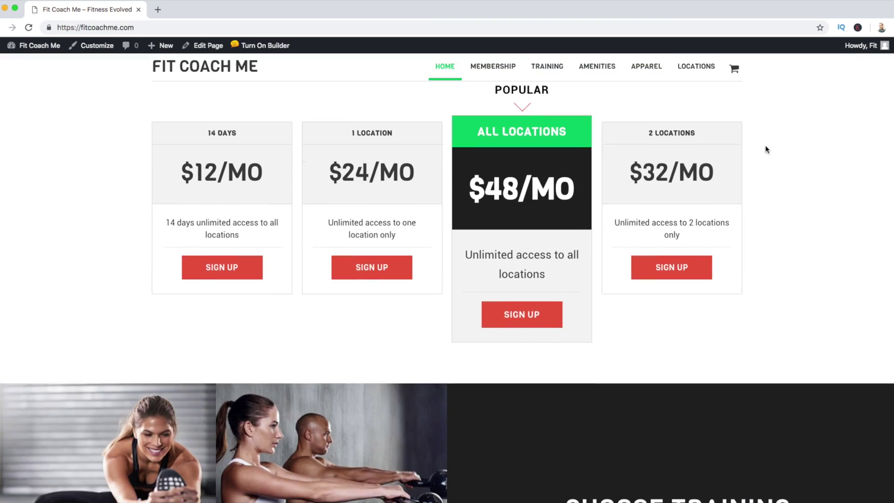
{"action": "scroll", "coordinate": [765, 148], "scroll_direction": "down", "scroll_amount": 20}
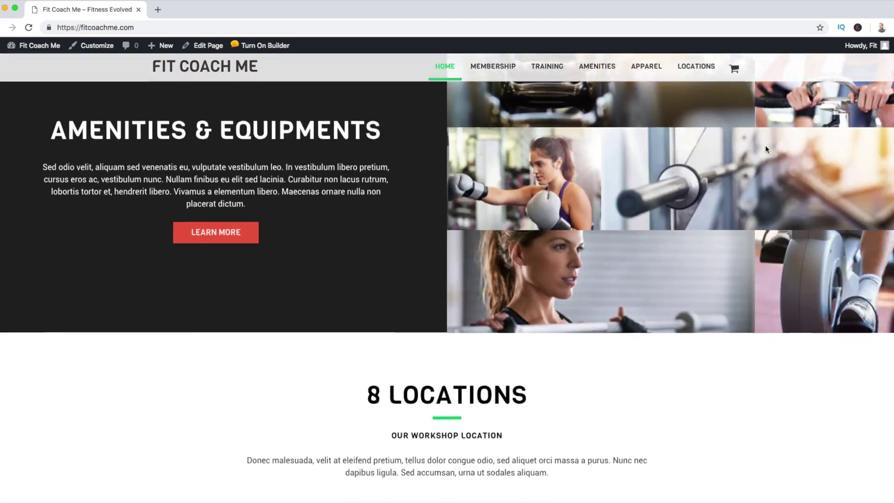
{"action": "scroll", "coordinate": [765, 149], "scroll_direction": "down", "scroll_amount": 5}
{"action": "scroll", "coordinate": [765, 148], "scroll_direction": "up", "scroll_amount": 20}
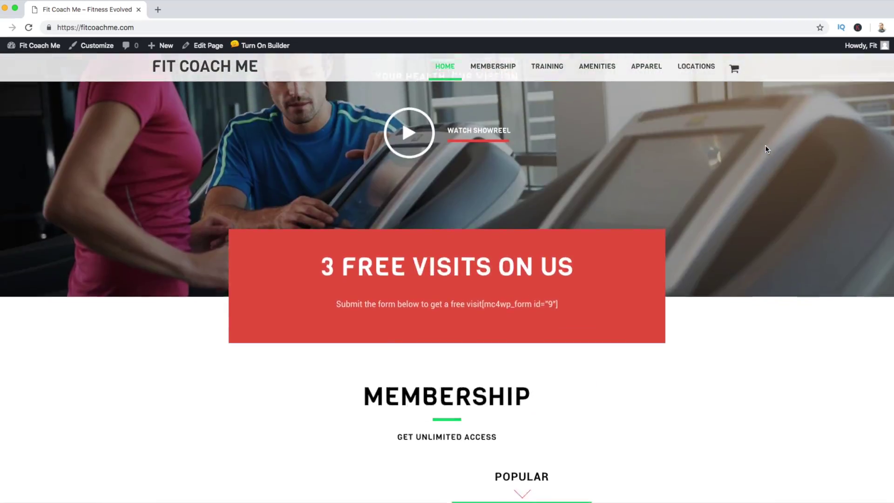
{"action": "scroll", "coordinate": [764, 144], "scroll_direction": "down", "scroll_amount": 20}
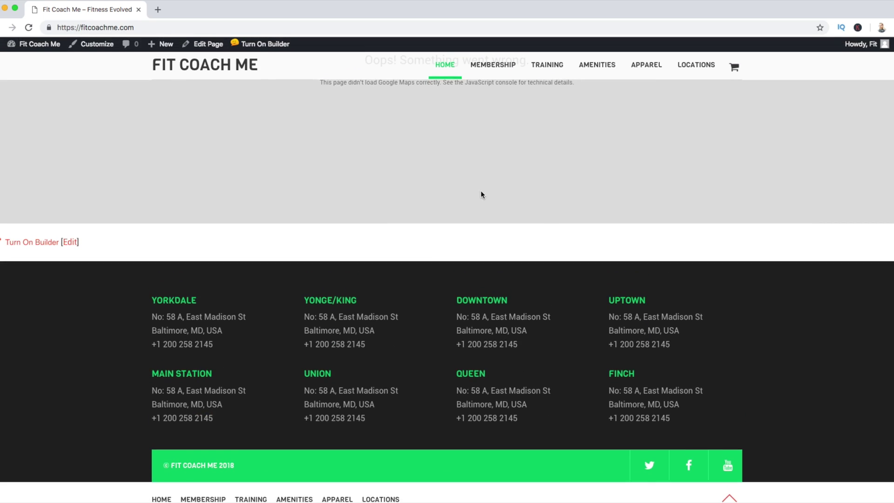
{"action": "scroll", "coordinate": [478, 169], "scroll_direction": "up", "scroll_amount": 10}
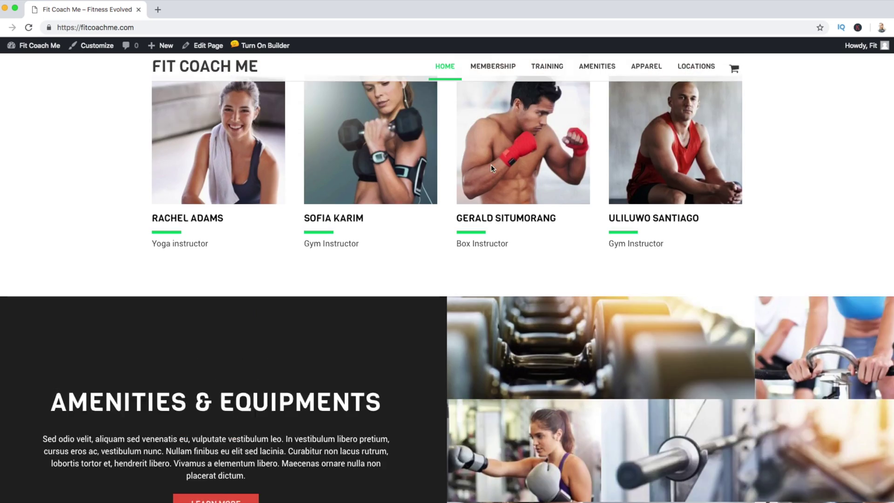
{"action": "scroll", "coordinate": [491, 167], "scroll_direction": "up", "scroll_amount": 10}
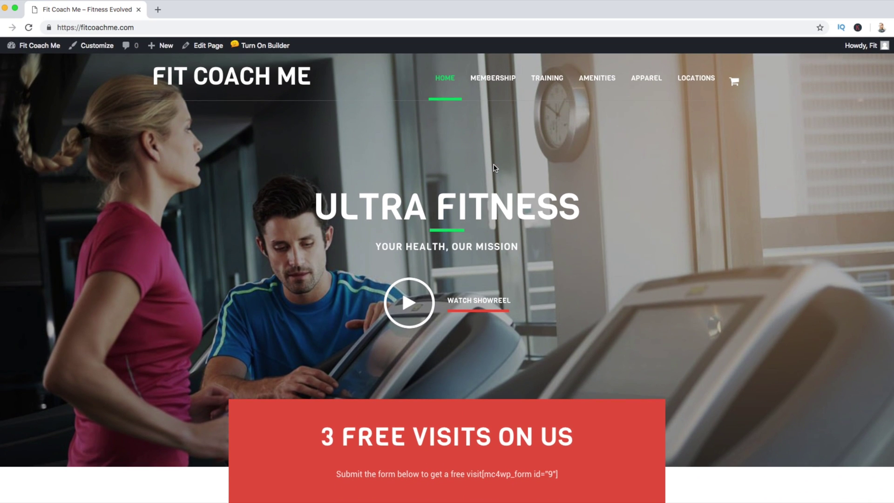
{"action": "mouse_move", "coordinate": [11, 45]}
{"action": "left_click", "coordinate": [26, 63]}
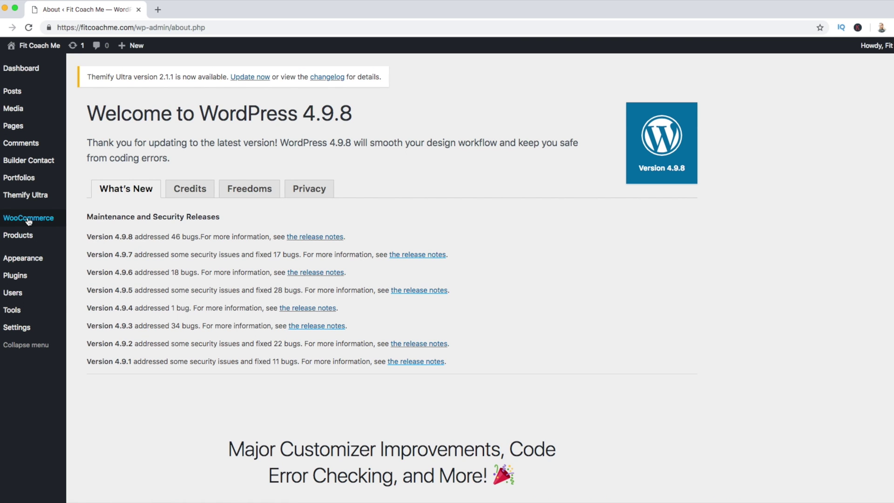
Open Products > Add New for a new product and open a blank browser tab.
{"action": "mouse_move", "coordinate": [28, 222]}
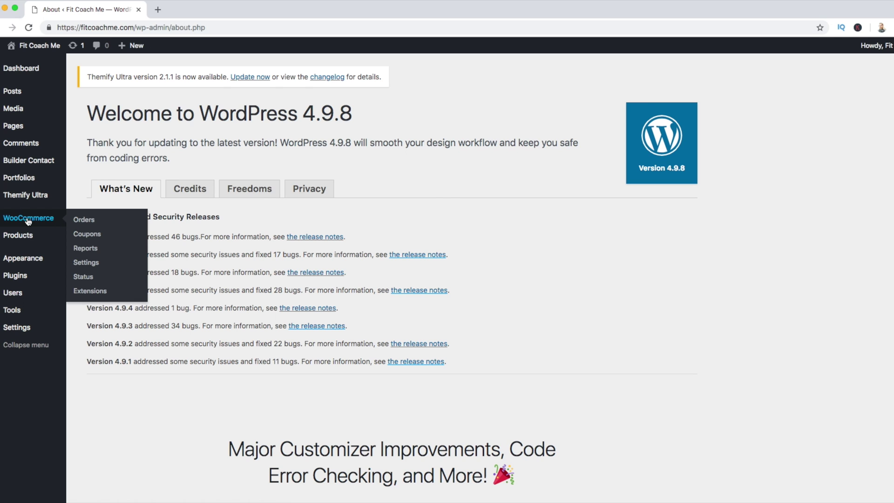
{"action": "mouse_move", "coordinate": [26, 237]}
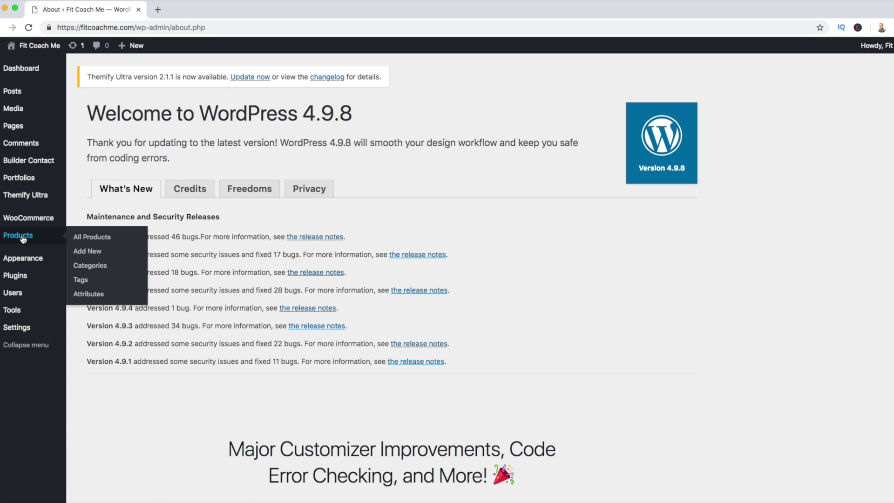
{"action": "scroll", "coordinate": [25, 239], "scroll_direction": "down", "scroll_amount": 1}
{"action": "left_click", "coordinate": [84, 254]}
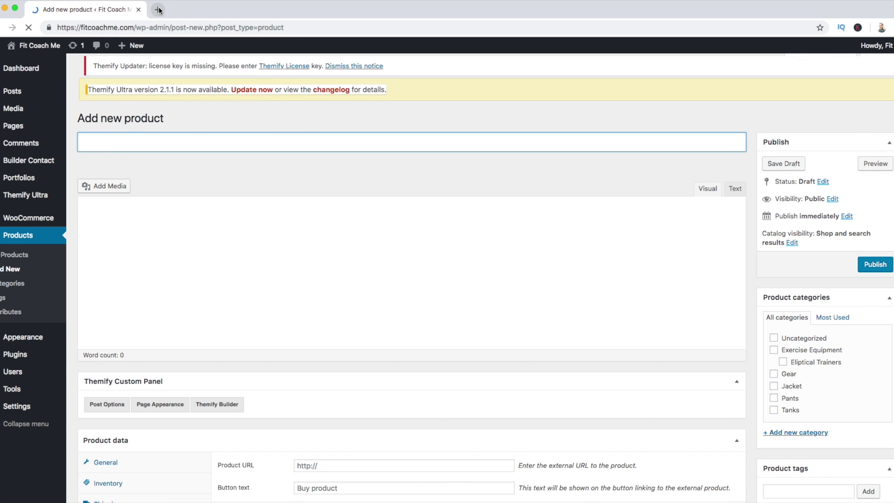
{"action": "left_click", "coordinate": [158, 10]}
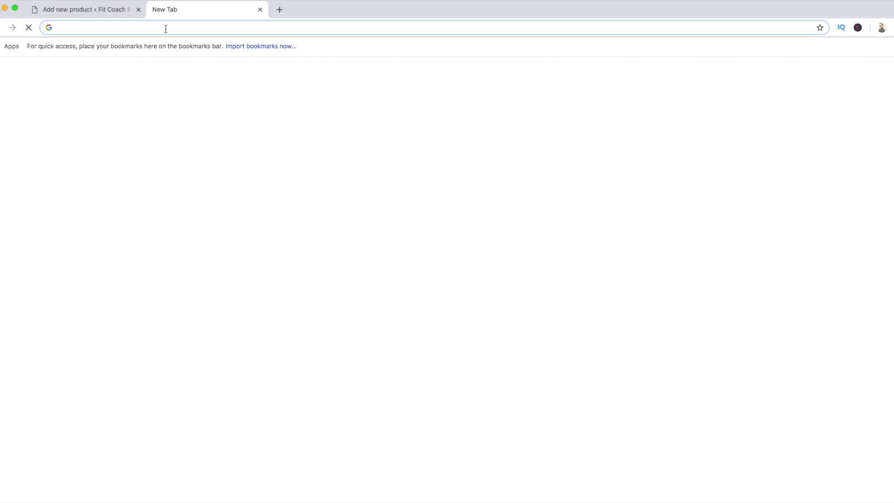
Search the web for Amazon Associates, open the site and sign in to the affiliate account.
{"action": "type", "text": "amazon"}
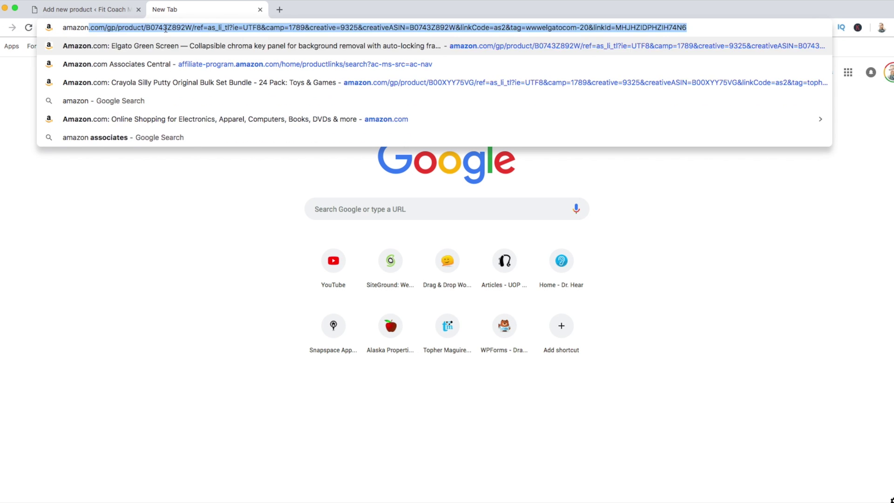
{"action": "type", "text": " ass"}
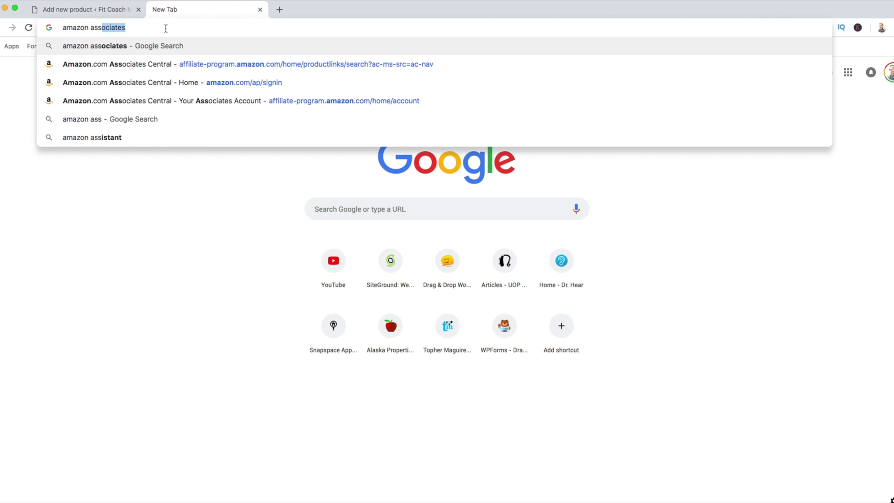
{"action": "key", "text": "Return"}
{"action": "left_click", "coordinate": [114, 135]}
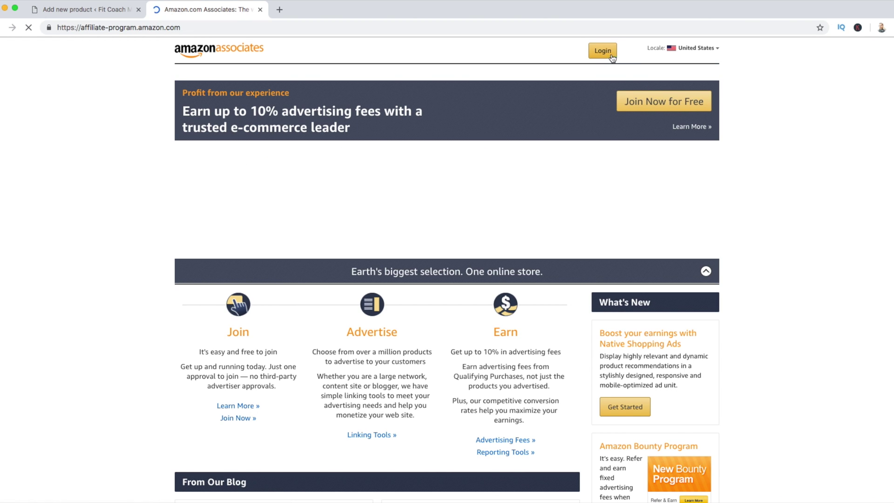
{"action": "left_click", "coordinate": [610, 56]}
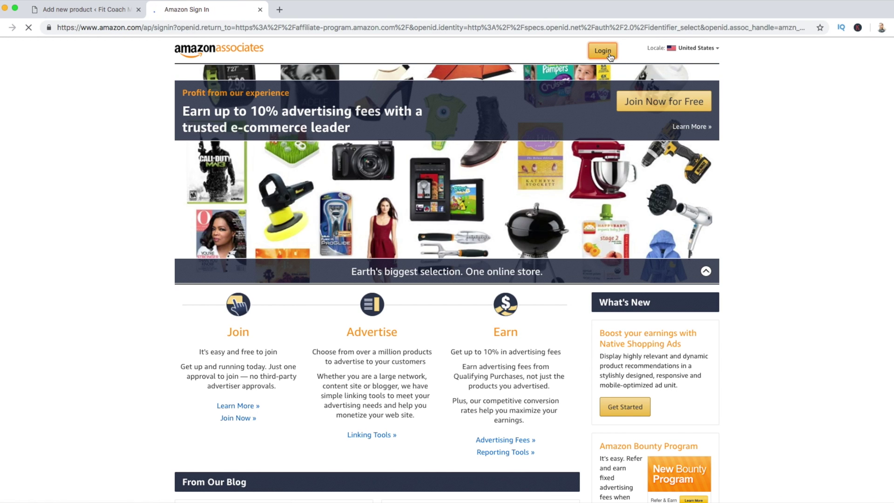
{"action": "left_click", "coordinate": [455, 208]}
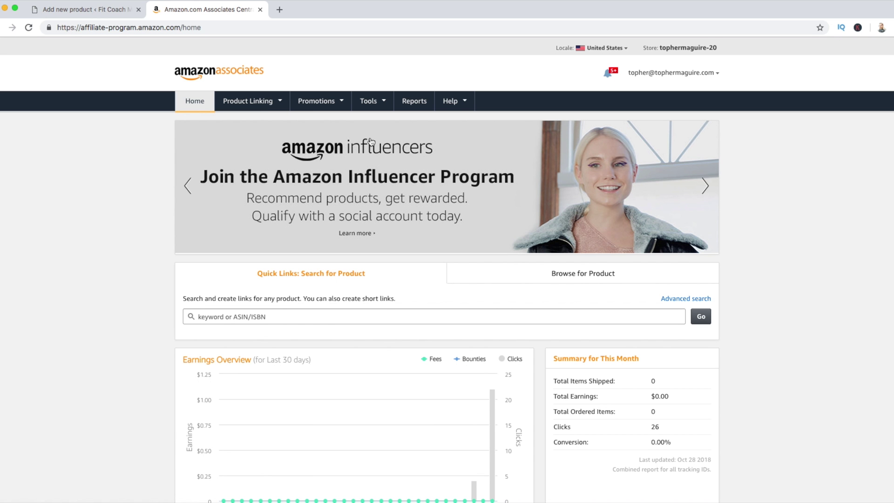
In Product Links, search All (Amazon.com) for 'exercise equipment' to find the MaxiClimber.
{"action": "mouse_move", "coordinate": [259, 107]}
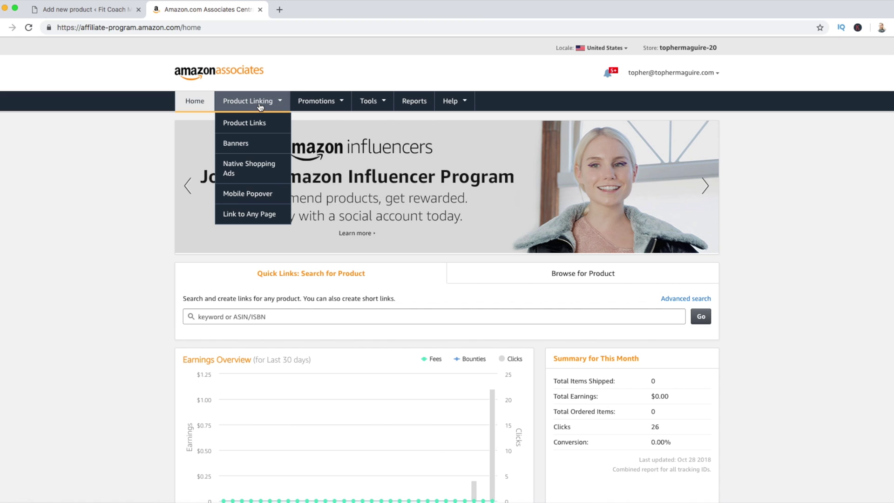
{"action": "left_click", "coordinate": [256, 122]}
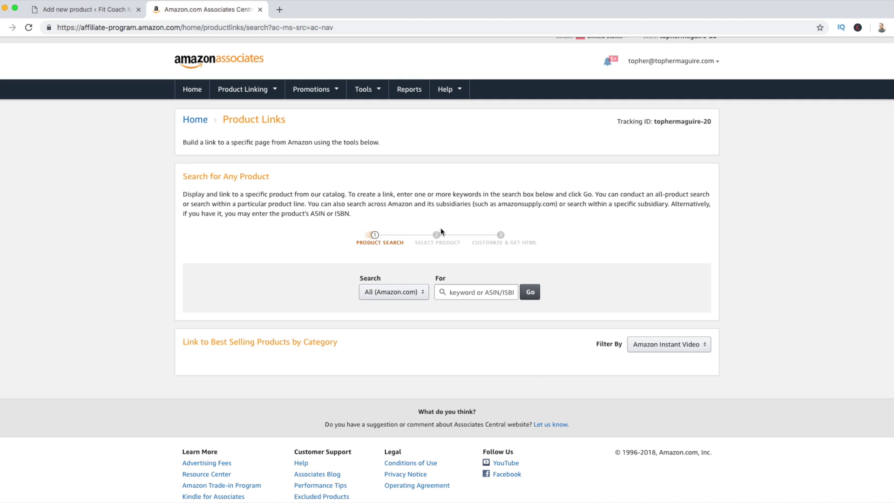
{"action": "left_click", "coordinate": [404, 296]}
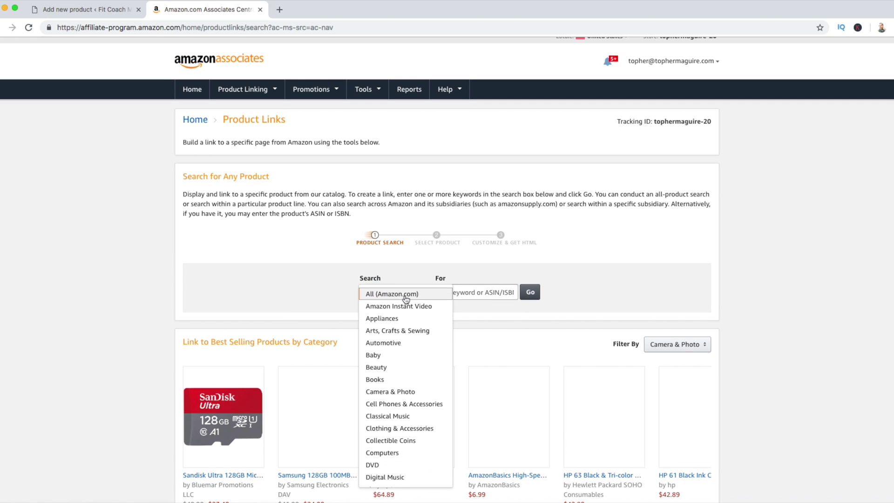
{"action": "scroll", "coordinate": [400, 351], "scroll_direction": "down", "scroll_amount": 5}
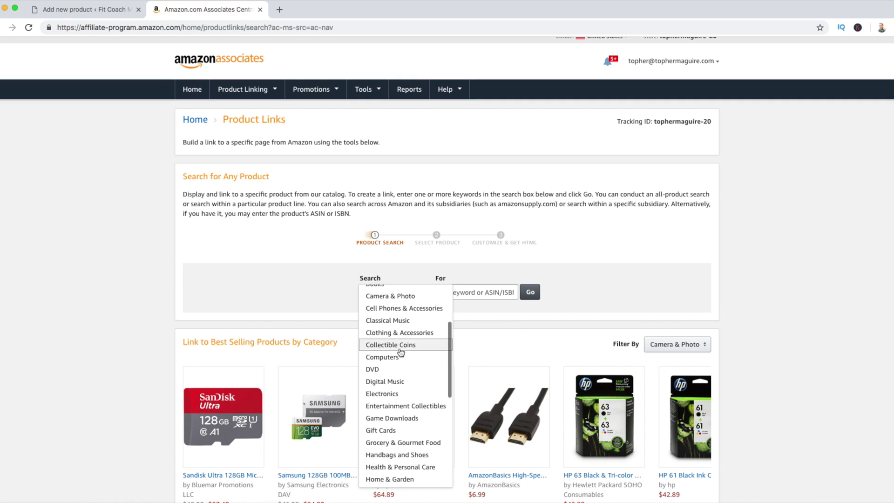
{"action": "scroll", "coordinate": [401, 351], "scroll_direction": "up", "scroll_amount": 5}
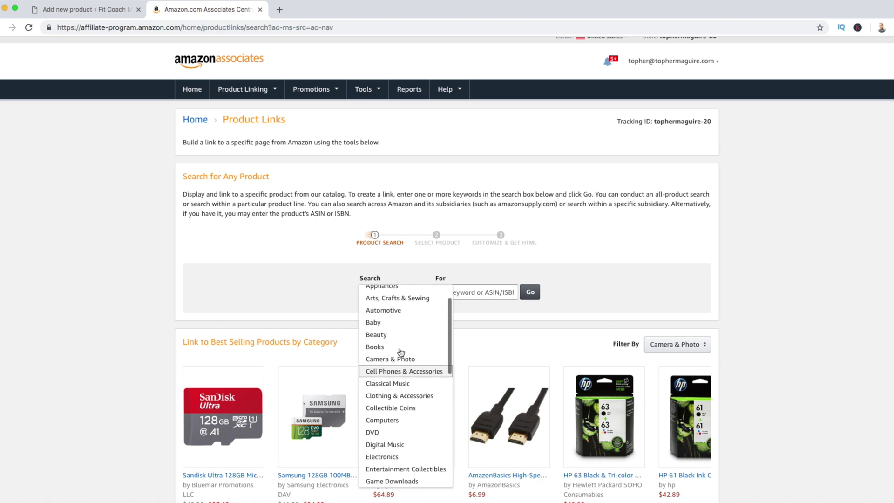
{"action": "scroll", "coordinate": [400, 352], "scroll_direction": "up", "scroll_amount": 2}
{"action": "left_click", "coordinate": [482, 293]}
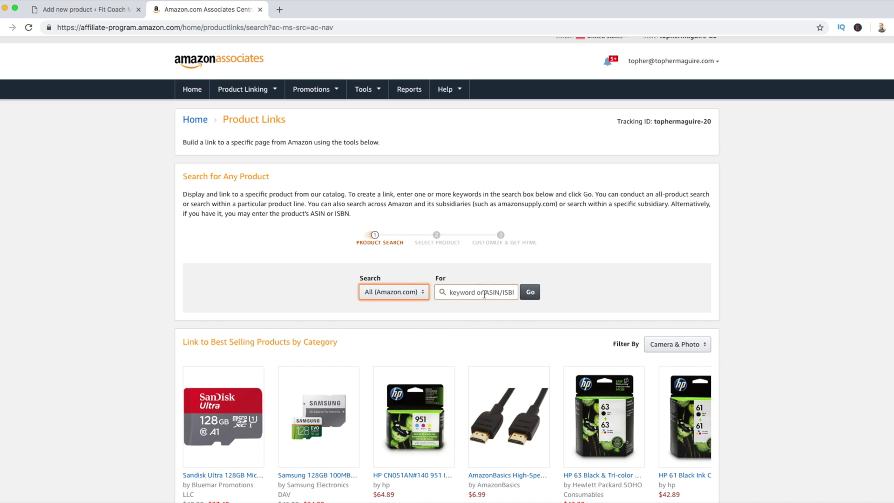
{"action": "left_click", "coordinate": [484, 294]}
{"action": "type", "text": "exercise equipment"}
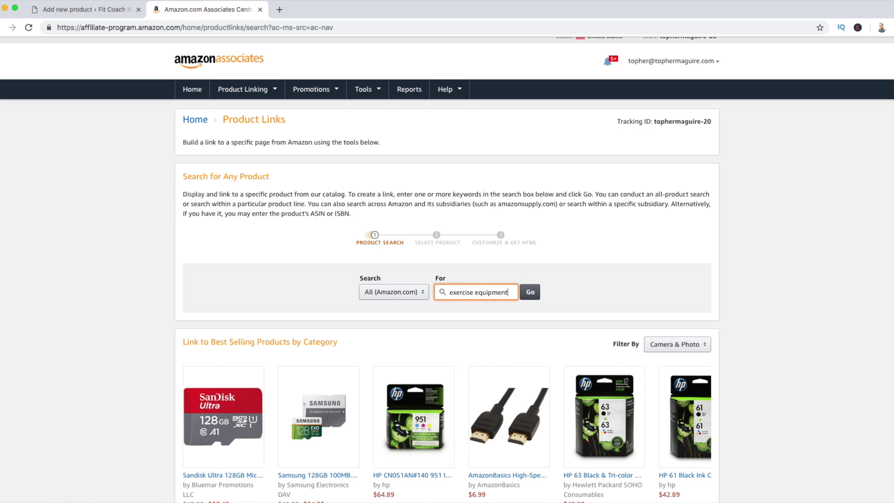
{"action": "key", "text": "Return"}
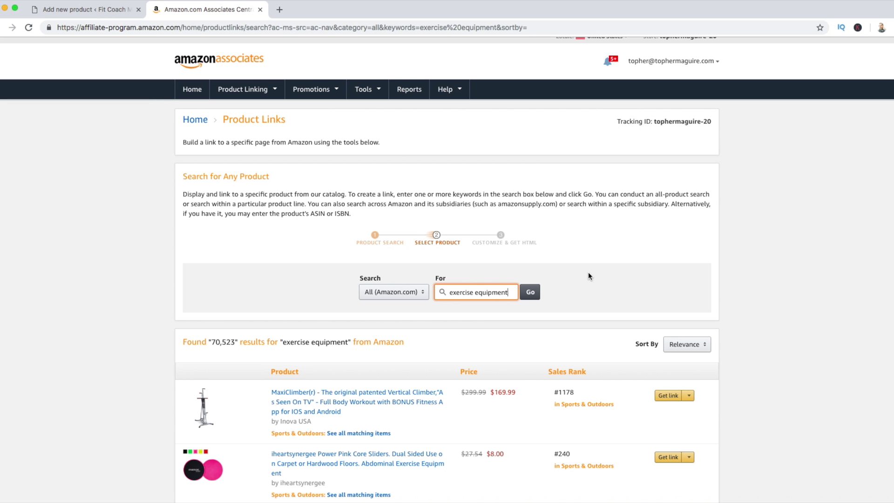
{"action": "scroll", "coordinate": [320, 281], "scroll_direction": "down", "scroll_amount": 1}
Open the MaxiClimber product page in a new tab and save its main climber photo to the desktop.
{"action": "scroll", "coordinate": [320, 281], "scroll_direction": "down", "scroll_amount": 5}
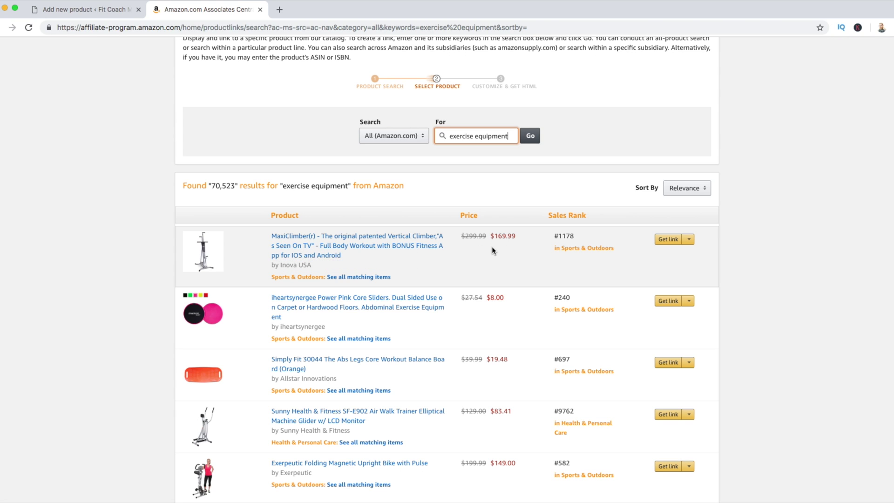
{"action": "right_click", "coordinate": [372, 245]}
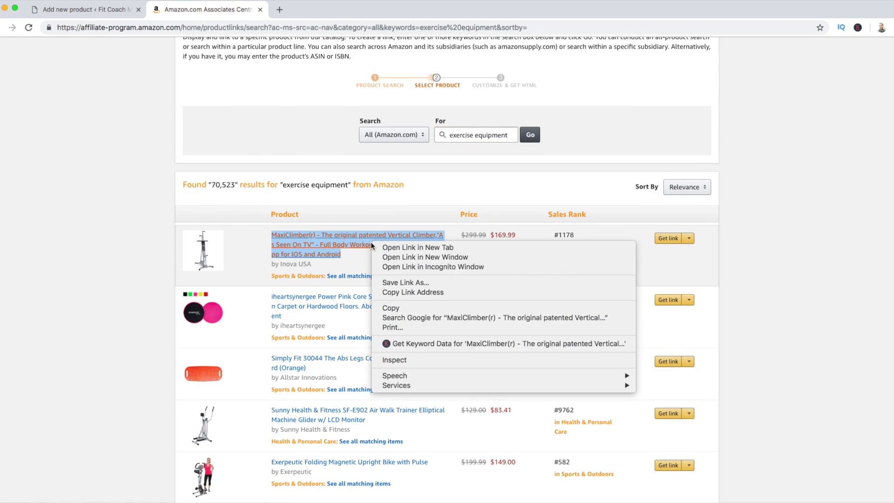
{"action": "left_click", "coordinate": [413, 248]}
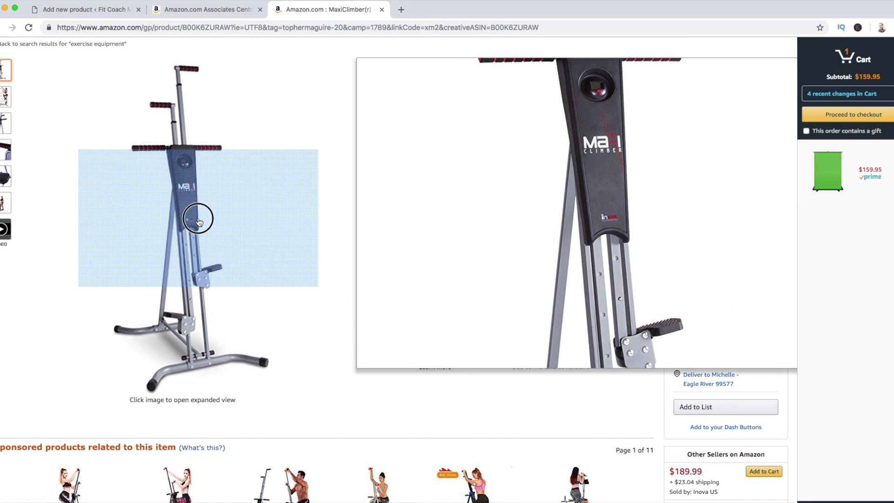
{"action": "left_click", "coordinate": [198, 218]}
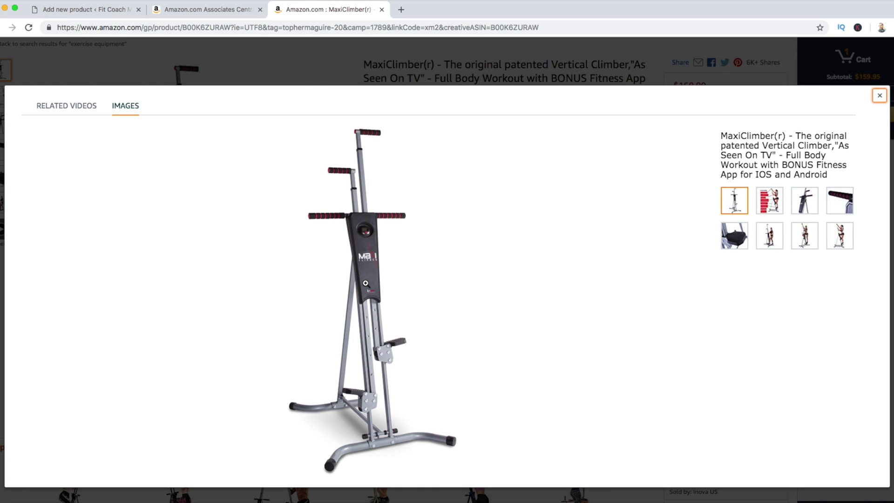
{"action": "left_click", "coordinate": [415, 277]}
{"action": "left_click_drag", "start_coordinate": [414, 277], "coordinate": [882, 372]}
{"action": "left_click", "coordinate": [879, 96]}
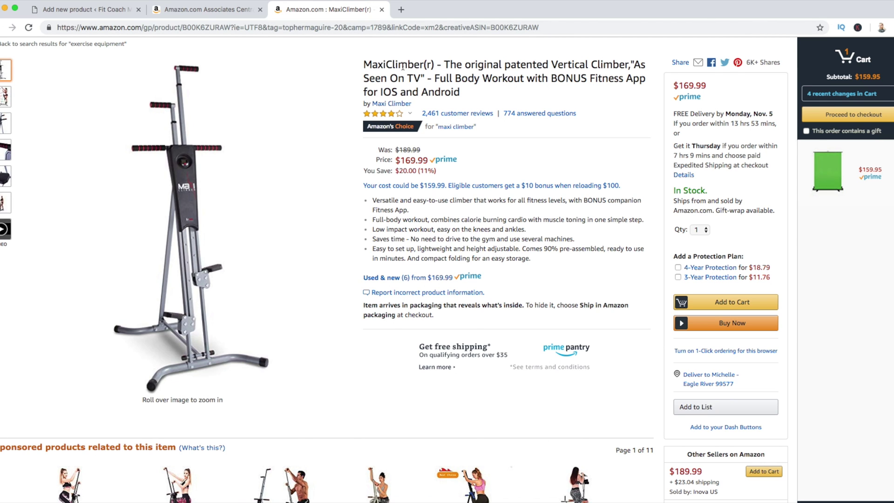
Back in the Associates search results, request a link for the MaxiClimber.
{"action": "left_click", "coordinate": [188, 10]}
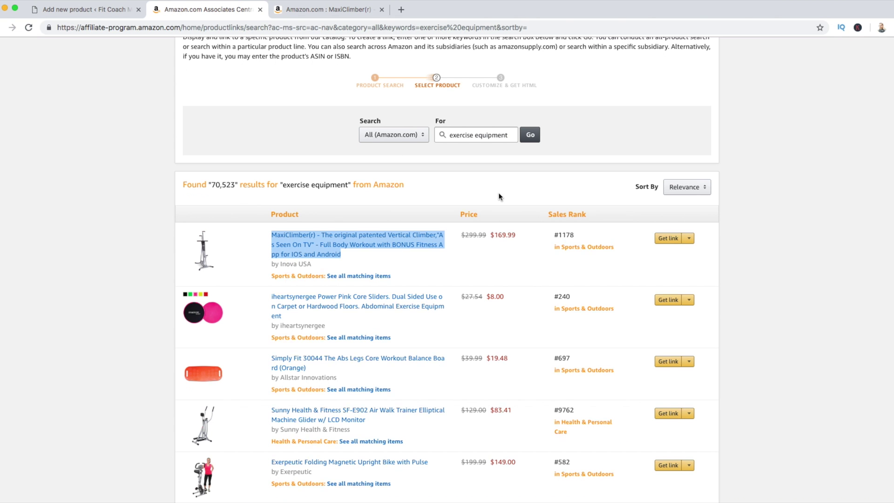
{"action": "scroll", "coordinate": [605, 260], "scroll_direction": "up", "scroll_amount": 2}
{"action": "left_click", "coordinate": [666, 323]}
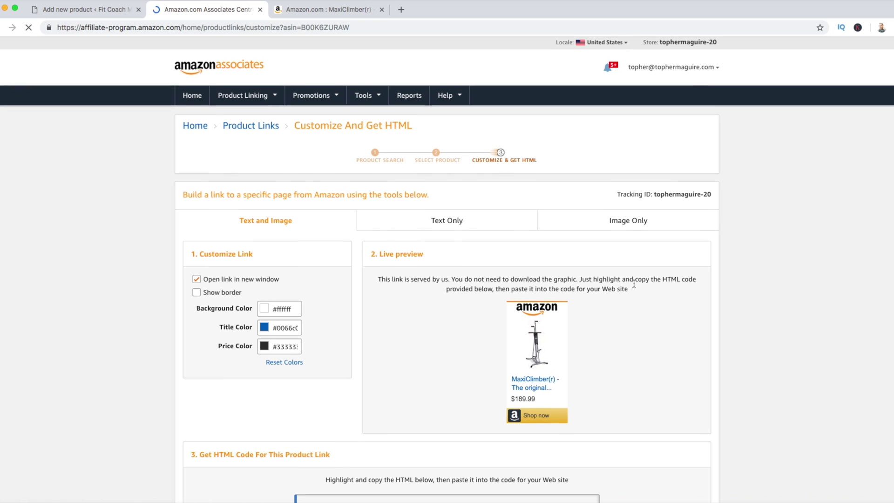
{"action": "left_click", "coordinate": [451, 220]}
{"action": "scroll", "coordinate": [487, 223], "scroll_direction": "down", "scroll_amount": 2}
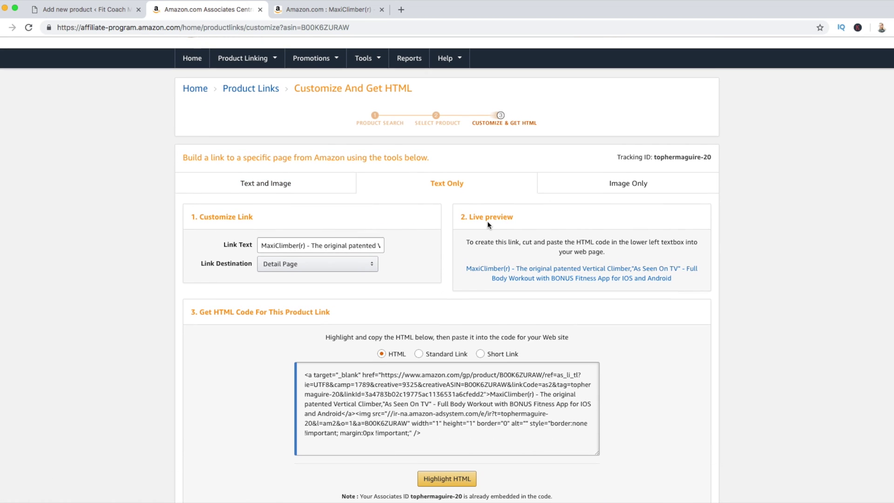
{"action": "scroll", "coordinate": [487, 225], "scroll_direction": "down", "scroll_amount": 1}
{"action": "left_click", "coordinate": [480, 342]}
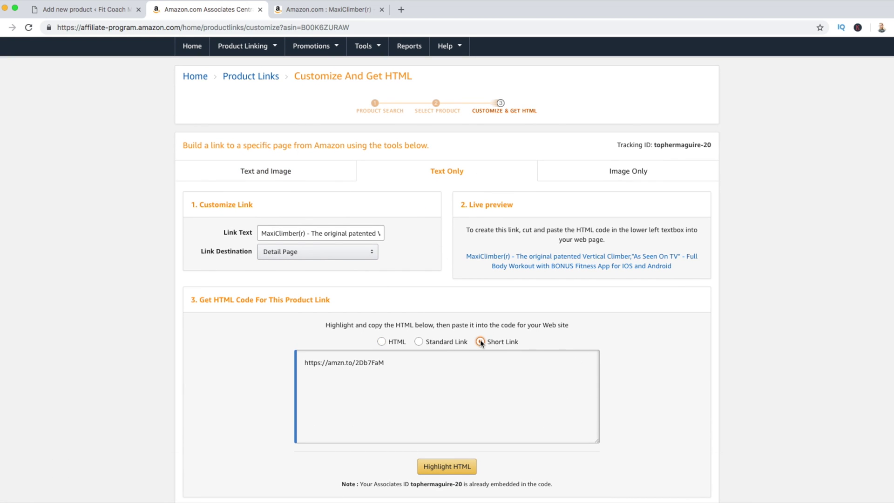
{"action": "left_click", "coordinate": [111, 12]}
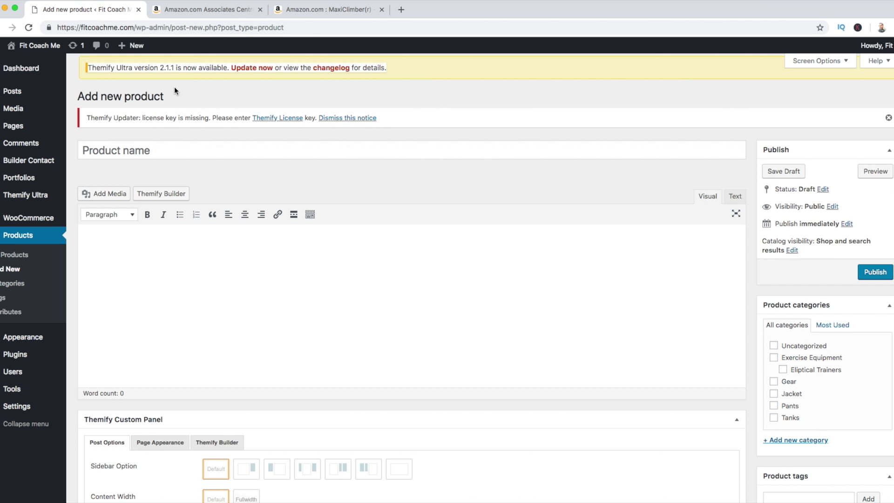
Enter 'MaxiClimber' as the WordPress product name.
{"action": "left_click", "coordinate": [338, 11]}
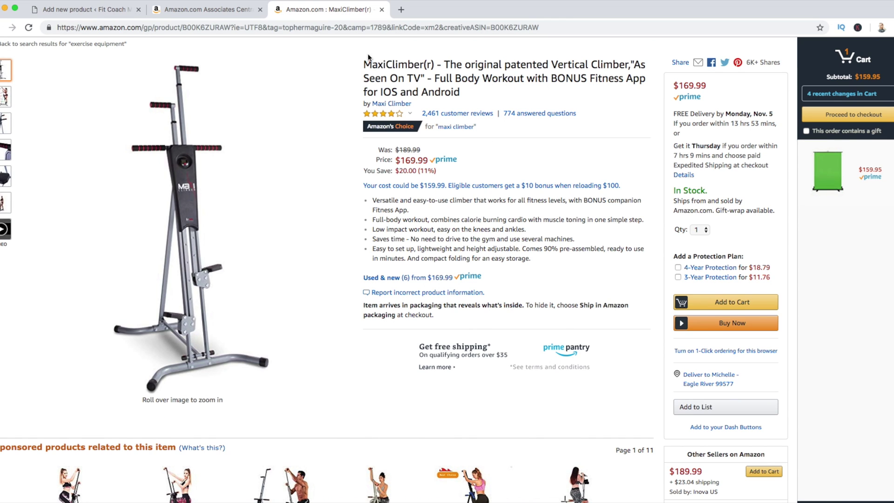
{"action": "left_click", "coordinate": [204, 12]}
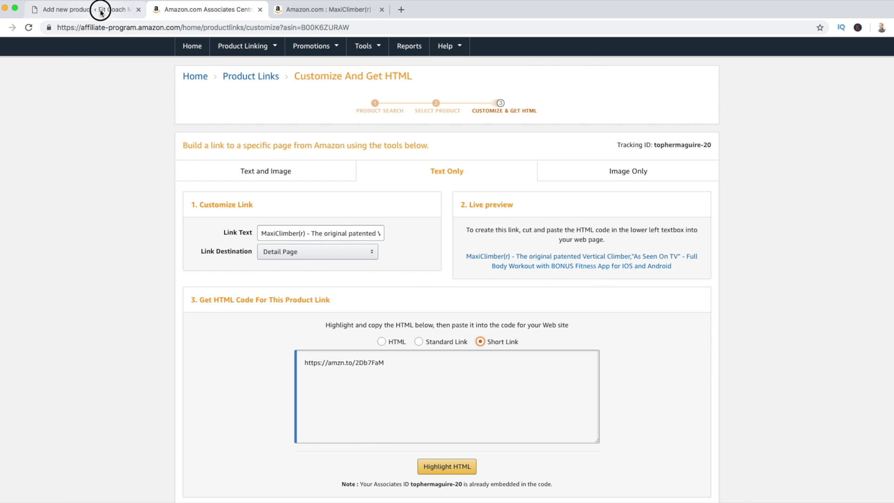
{"action": "left_click", "coordinate": [101, 11]}
{"action": "left_click", "coordinate": [138, 146]}
{"action": "type", "text": "M"}
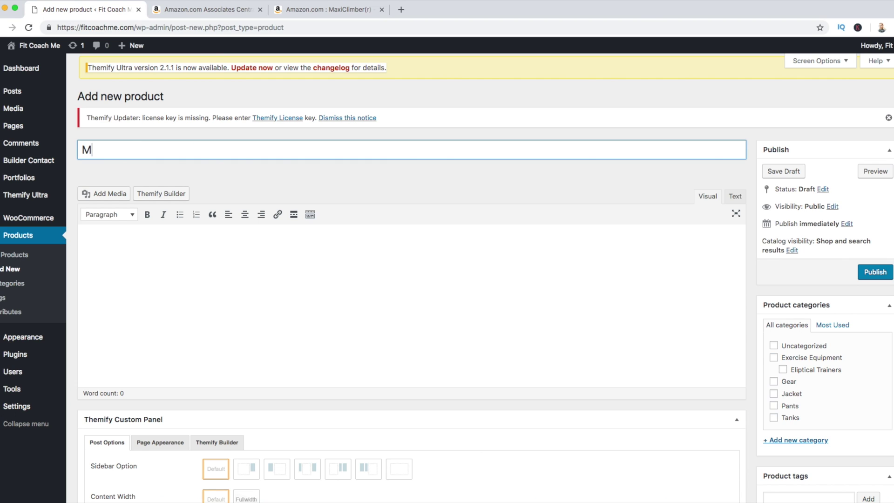
{"action": "type", "text": "axiClimber"}
Copy Amazon's five feature bullets into the product description.
{"action": "left_click", "coordinate": [321, 10]}
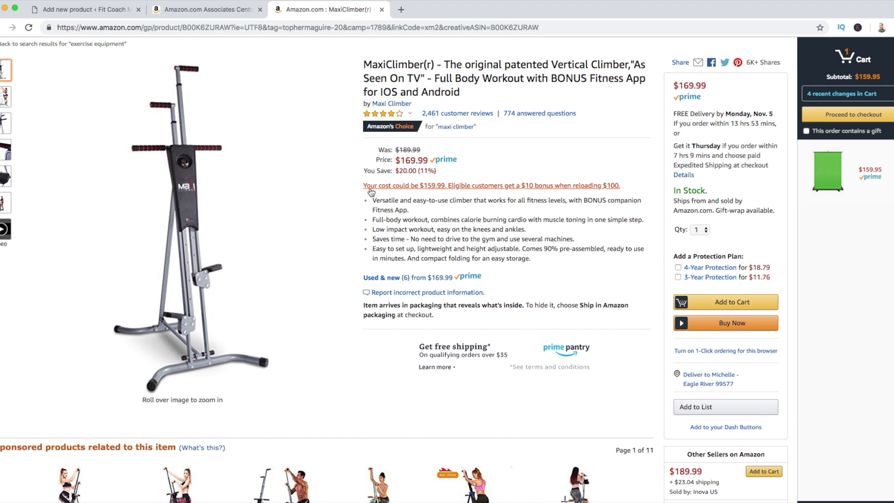
{"action": "left_click_drag", "start_coordinate": [372, 201], "coordinate": [534, 259]}
{"action": "key", "text": "super+c"}
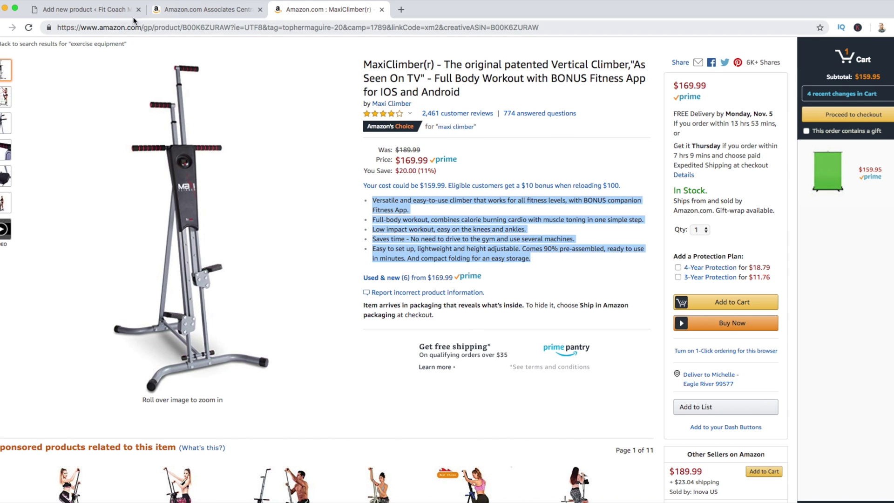
{"action": "left_click", "coordinate": [90, 12]}
{"action": "left_click", "coordinate": [98, 241]}
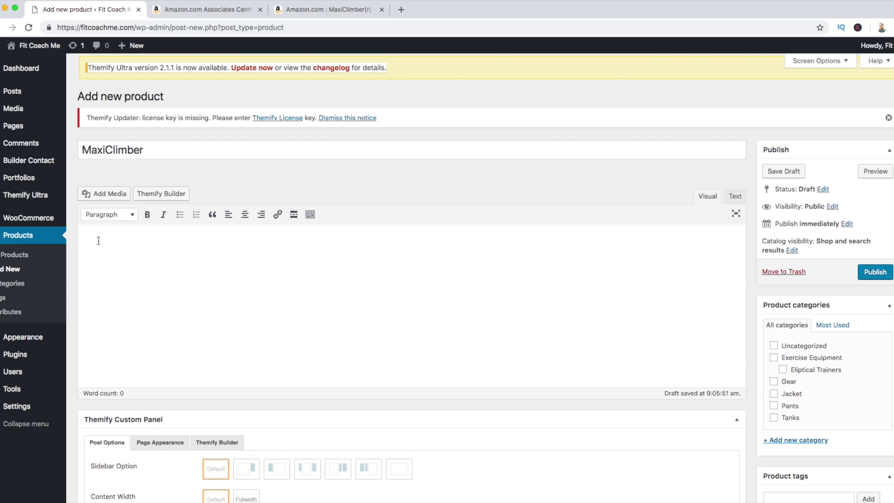
{"action": "key", "text": "super+v"}
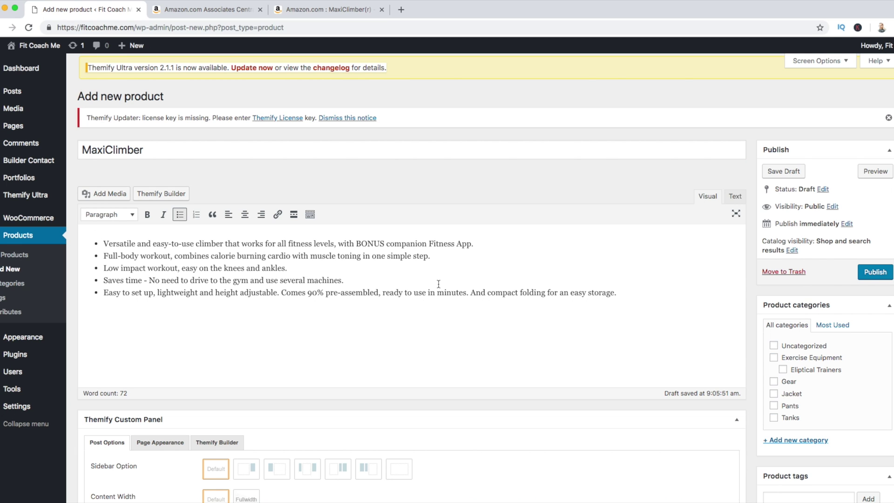
{"action": "scroll", "coordinate": [438, 283], "scroll_direction": "down", "scroll_amount": 3}
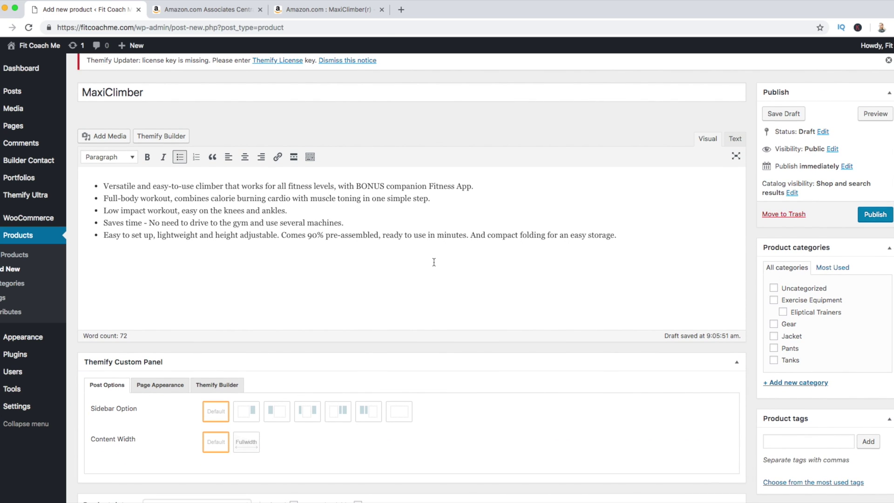
Paste the first feature bullet as the product short description.
{"action": "left_click_drag", "start_coordinate": [477, 187], "coordinate": [104, 182]}
{"action": "key", "text": "ctrl+c"}
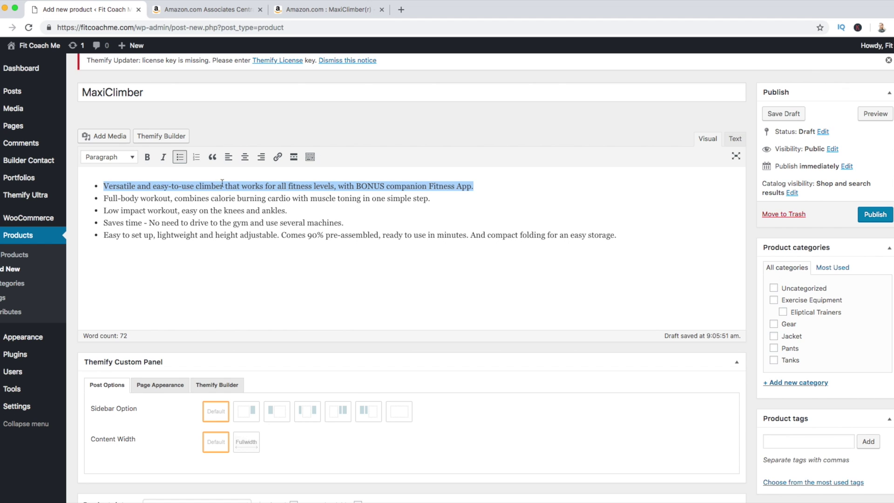
{"action": "scroll", "coordinate": [222, 183], "scroll_direction": "down", "scroll_amount": 10}
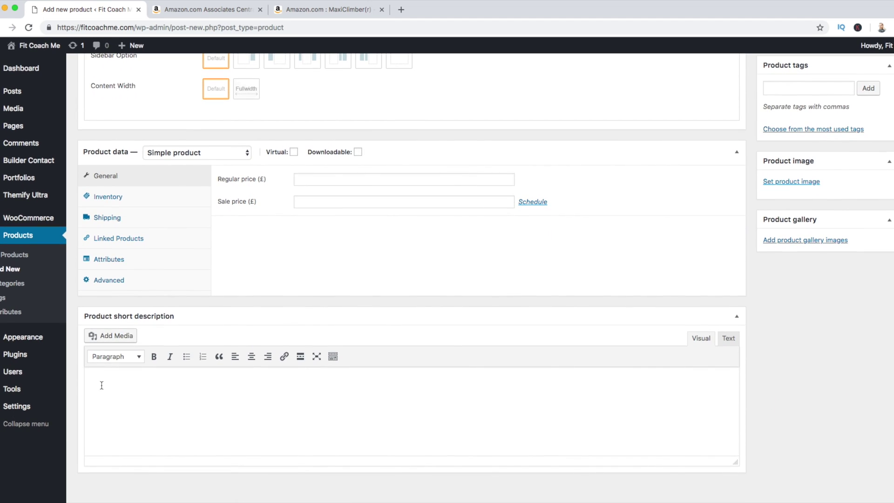
{"action": "left_click", "coordinate": [98, 380]}
{"action": "key", "text": "ctrl+v"}
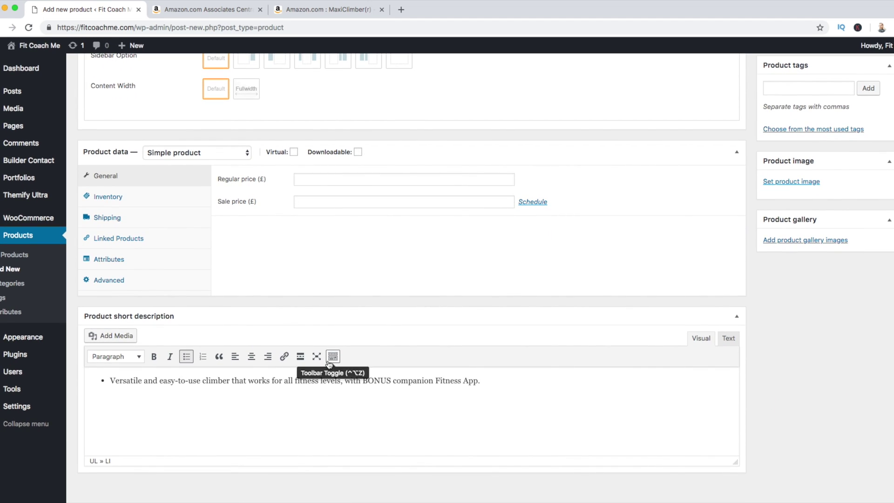
{"action": "scroll", "coordinate": [331, 359], "scroll_direction": "up", "scroll_amount": 10}
Upload the saved photo 71XiF3qTFgL._SL1500_.jpg and set it as the MaxiClimber product image.
{"action": "scroll", "coordinate": [481, 358], "scroll_direction": "down", "scroll_amount": 8}
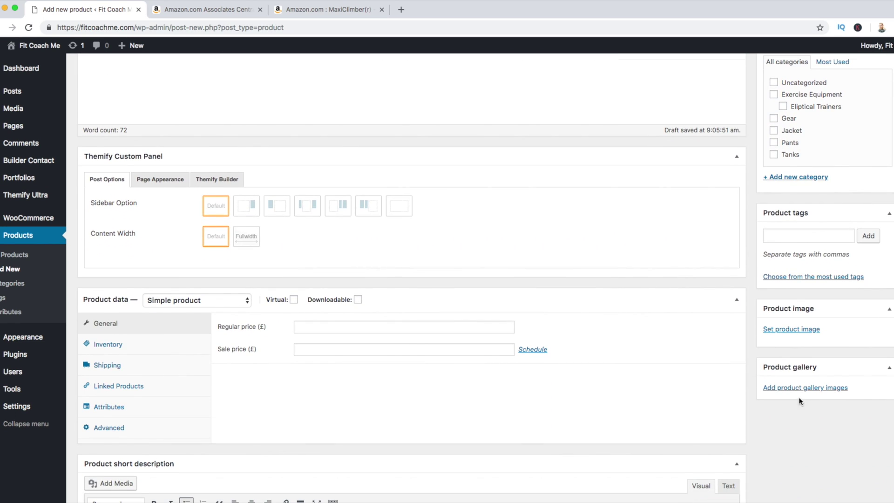
{"action": "left_click", "coordinate": [791, 329]}
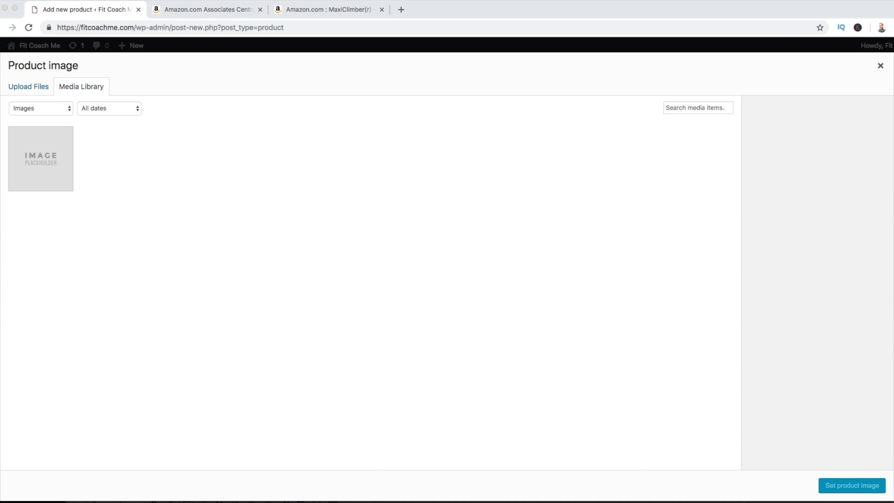
{"action": "left_click_drag", "start_coordinate": [893, 154], "coordinate": [255, 184]}
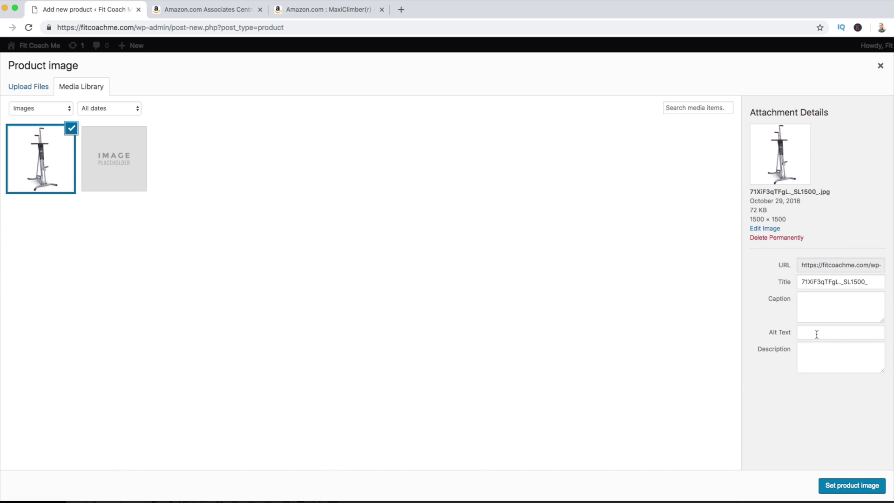
{"action": "left_click", "coordinate": [852, 492]}
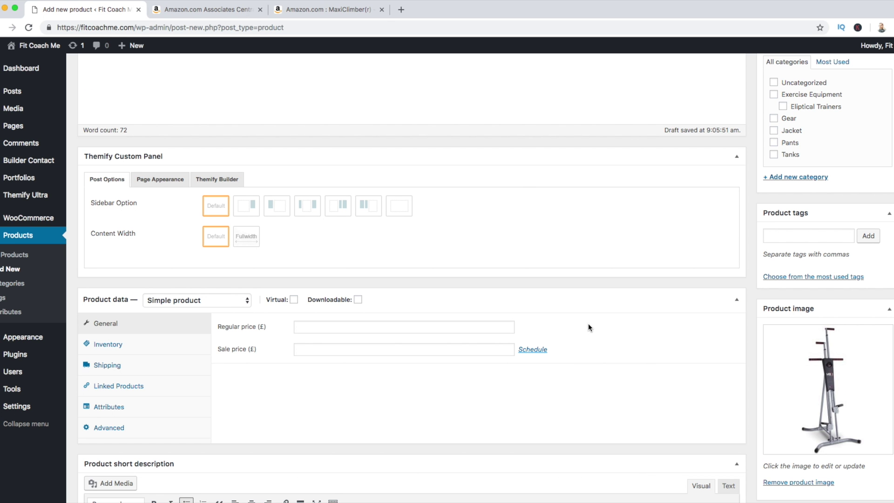
{"action": "scroll", "coordinate": [638, 323], "scroll_direction": "down", "scroll_amount": 5}
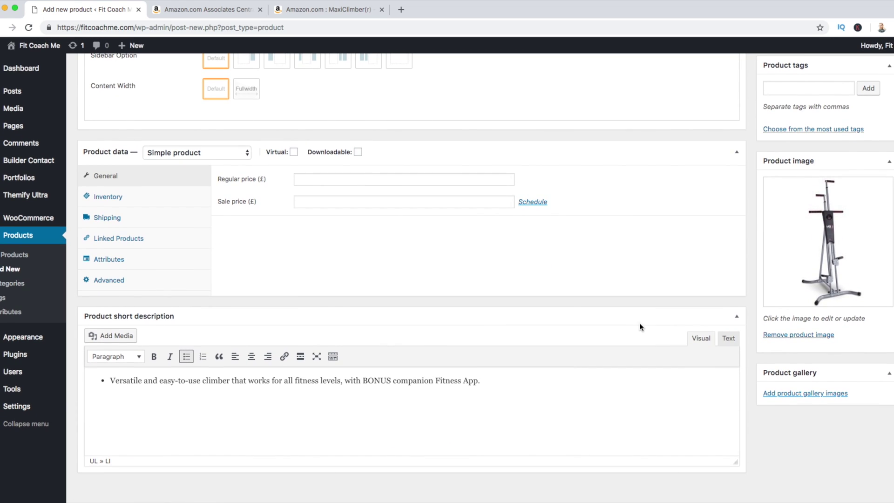
{"action": "scroll", "coordinate": [639, 323], "scroll_direction": "up", "scroll_amount": 12}
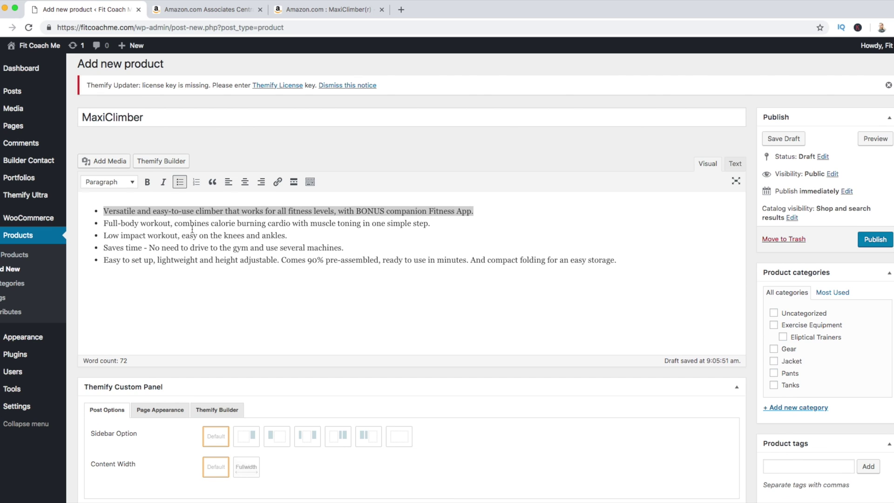
{"action": "scroll", "coordinate": [192, 229], "scroll_direction": "down", "scroll_amount": 9}
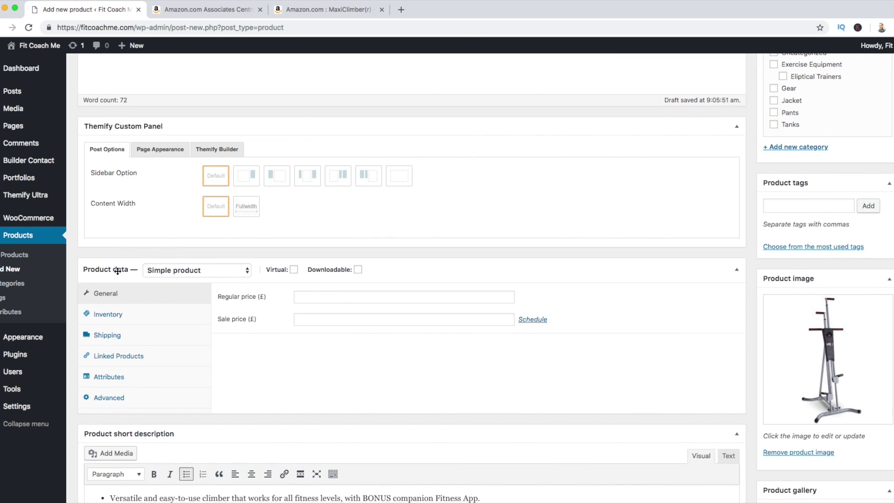
Set the product type to External/Affiliate product and show its general data fields.
{"action": "left_click", "coordinate": [208, 274]}
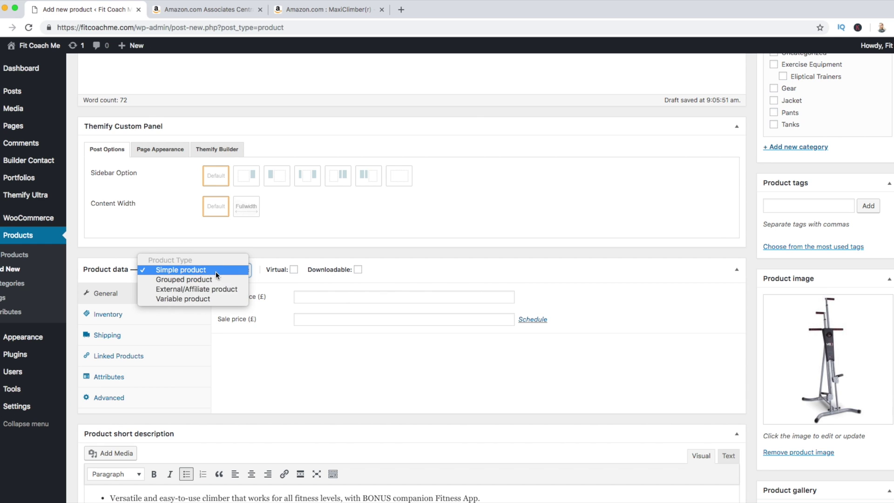
{"action": "left_click", "coordinate": [214, 289]}
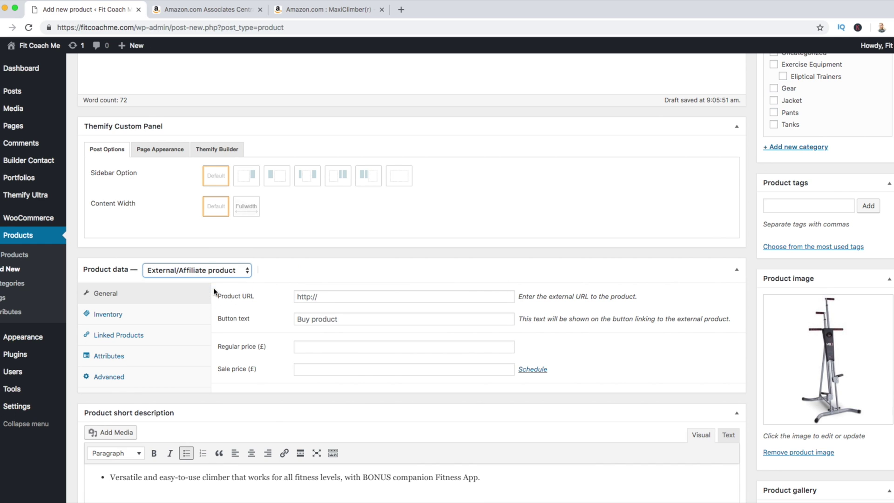
{"action": "left_click", "coordinate": [337, 296]}
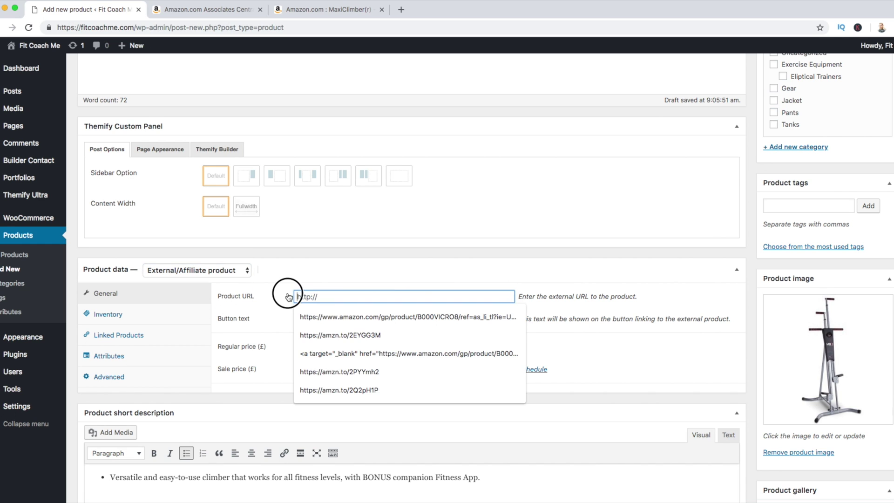
{"action": "left_click", "coordinate": [340, 279]}
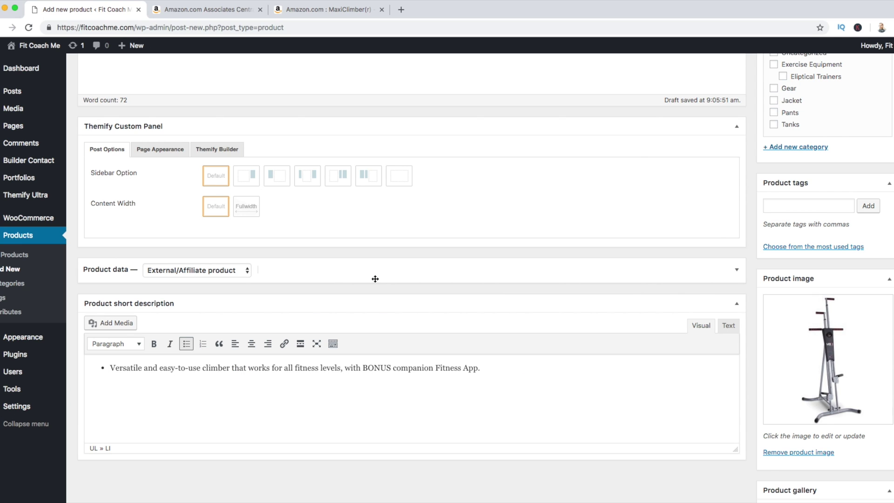
{"action": "left_click", "coordinate": [244, 271]}
{"action": "left_click", "coordinate": [279, 267]}
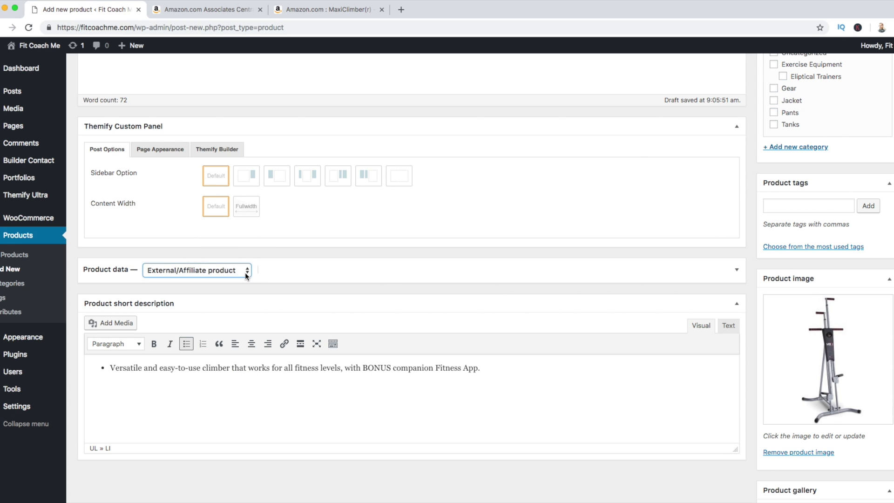
{"action": "left_click", "coordinate": [247, 273]}
{"action": "left_click", "coordinate": [275, 287]}
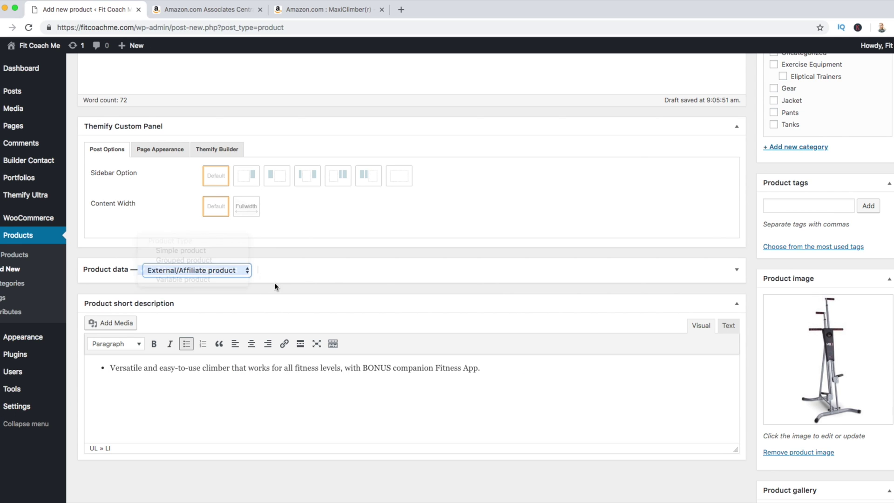
{"action": "left_click", "coordinate": [736, 270]}
Copy the MaxiClimber short link from the Associates link page.
{"action": "left_click", "coordinate": [223, 9]}
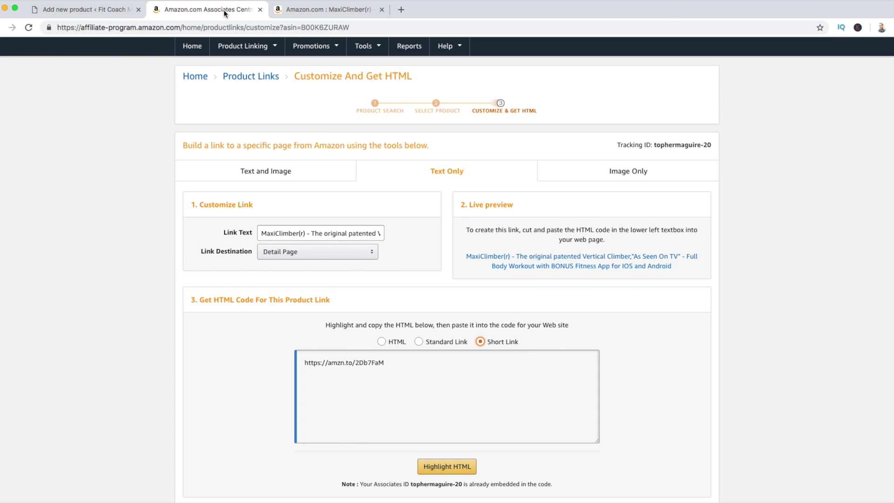
{"action": "left_click", "coordinate": [371, 359]}
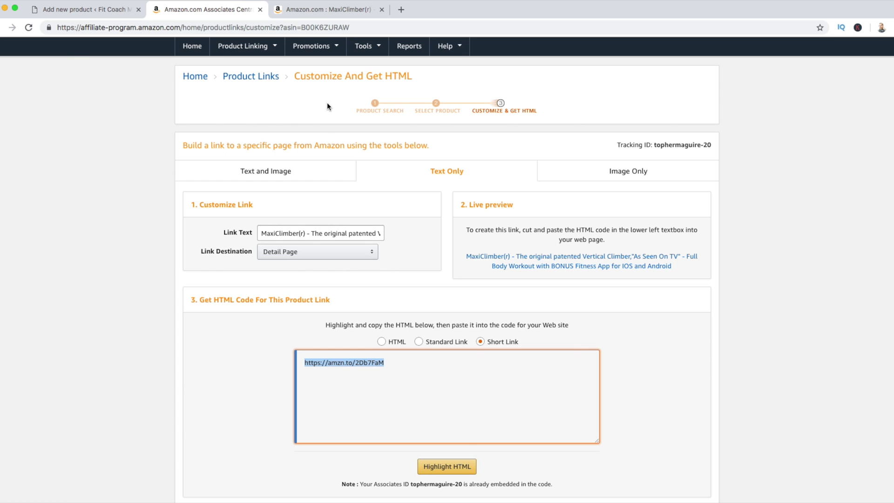
{"action": "left_click", "coordinate": [114, 10]}
{"action": "left_click", "coordinate": [313, 297]}
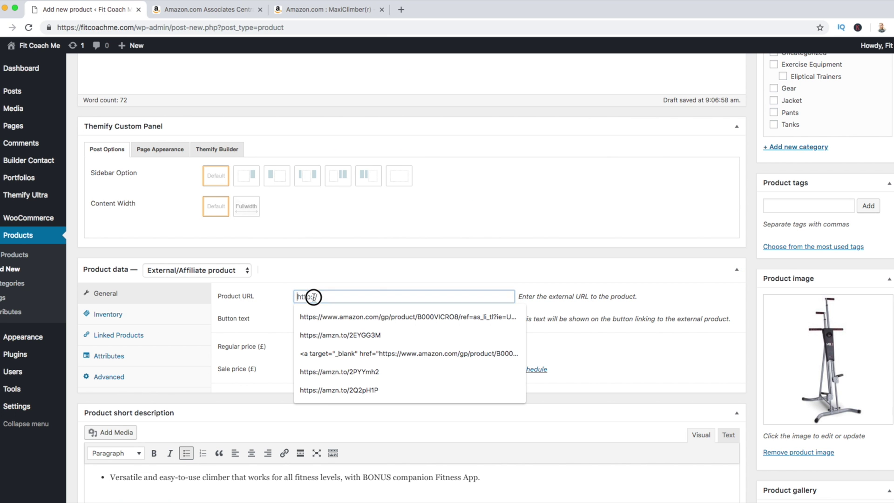
{"action": "key", "text": "super+v"}
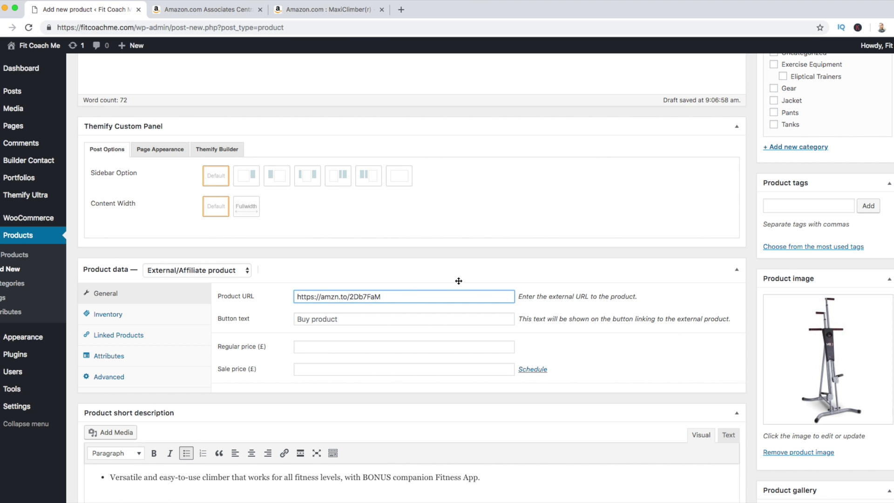
{"action": "left_click", "coordinate": [457, 274]}
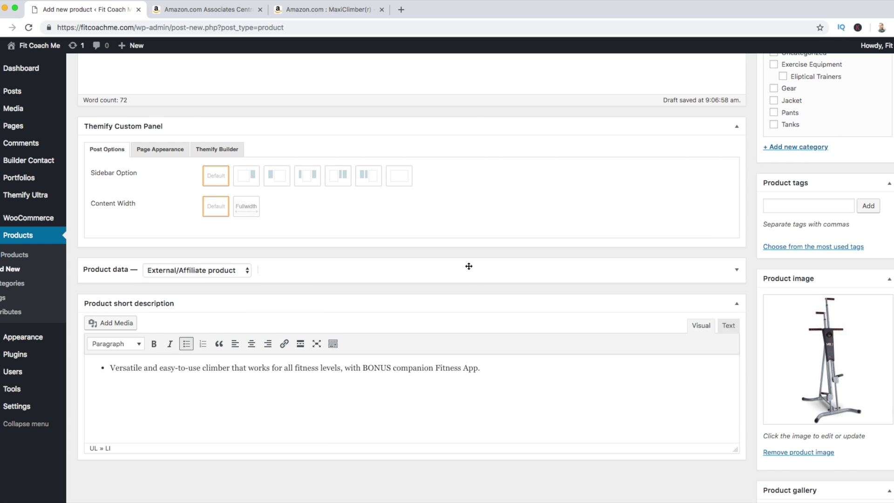
{"action": "left_click", "coordinate": [736, 269]}
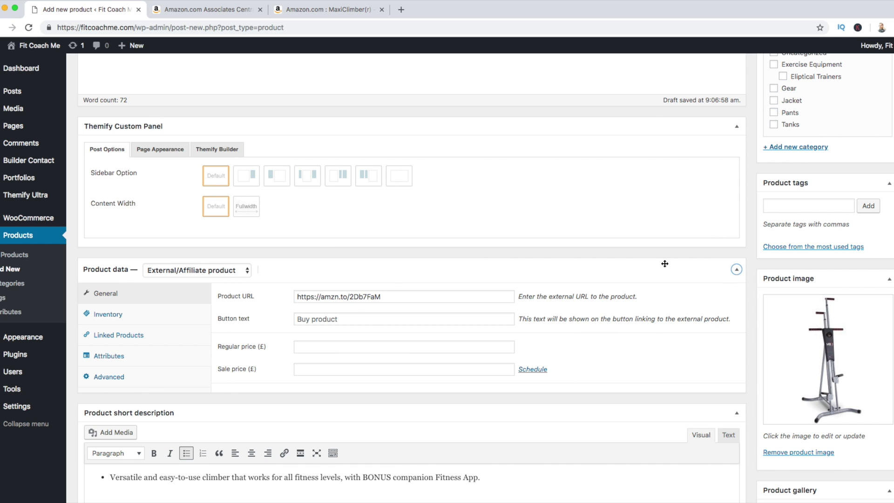
Change the product's button text to 'Check Pricing'.
{"action": "left_click", "coordinate": [335, 319]}
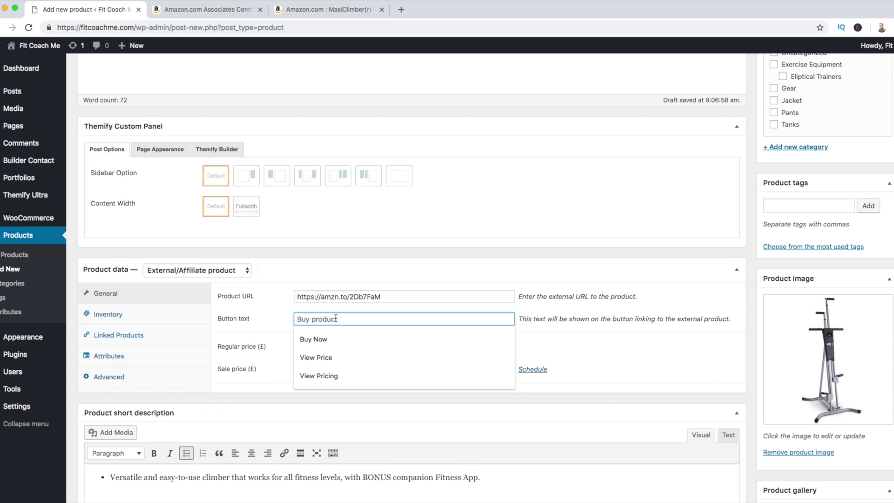
{"action": "type", "text": "eck P"}
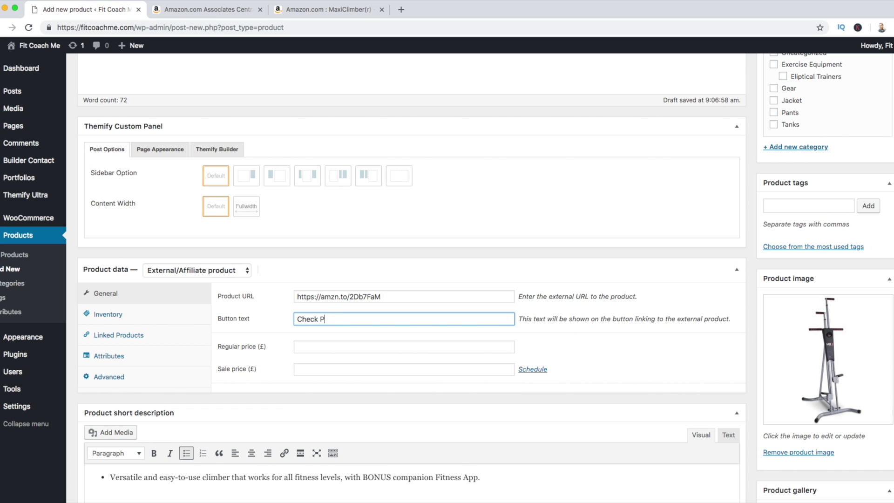
{"action": "type", "text": "ricing"}
{"action": "scroll", "coordinate": [628, 265], "scroll_direction": "up", "scroll_amount": 5}
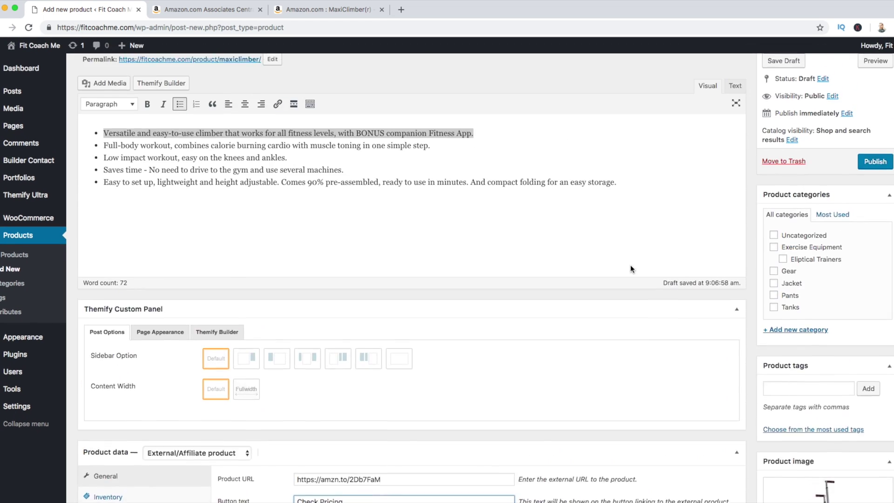
Tick the Exercise Equipment and Eliptical Trainers categories and publish MaxiClimber.
{"action": "scroll", "coordinate": [652, 272], "scroll_direction": "up", "scroll_amount": 2}
{"action": "scroll", "coordinate": [731, 279], "scroll_direction": "down", "scroll_amount": 1}
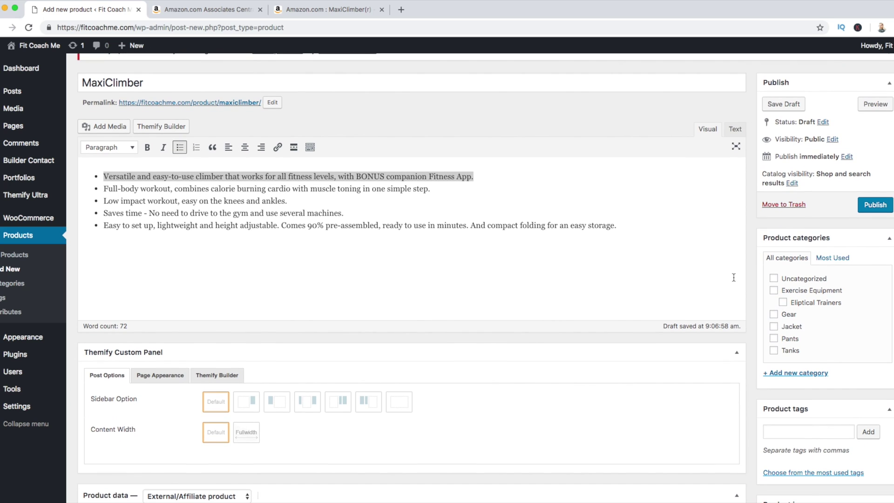
{"action": "left_click", "coordinate": [774, 291]}
{"action": "left_click", "coordinate": [784, 303]}
{"action": "left_click", "coordinate": [875, 206]}
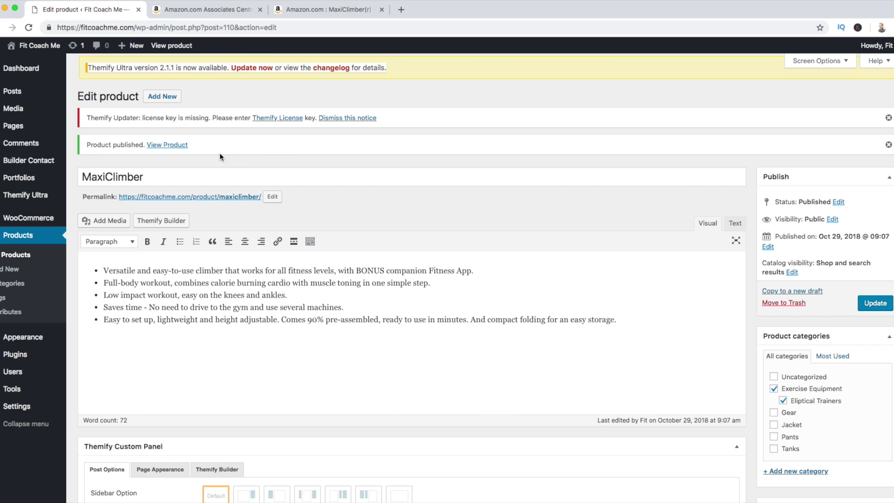
View the published MaxiClimber page, enlarge its product image, then close the lightbox.
{"action": "left_click", "coordinate": [171, 146]}
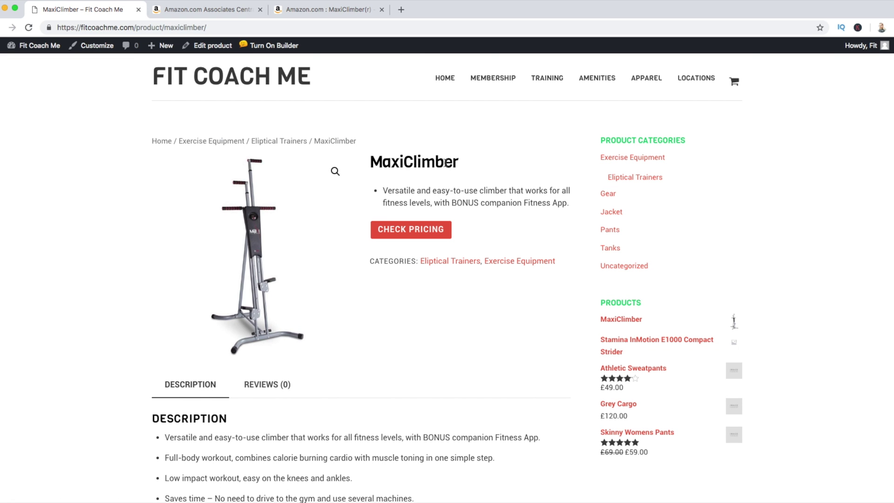
{"action": "scroll", "coordinate": [445, 163], "scroll_direction": "down", "scroll_amount": 1}
{"action": "scroll", "coordinate": [445, 163], "scroll_direction": "down", "scroll_amount": 10}
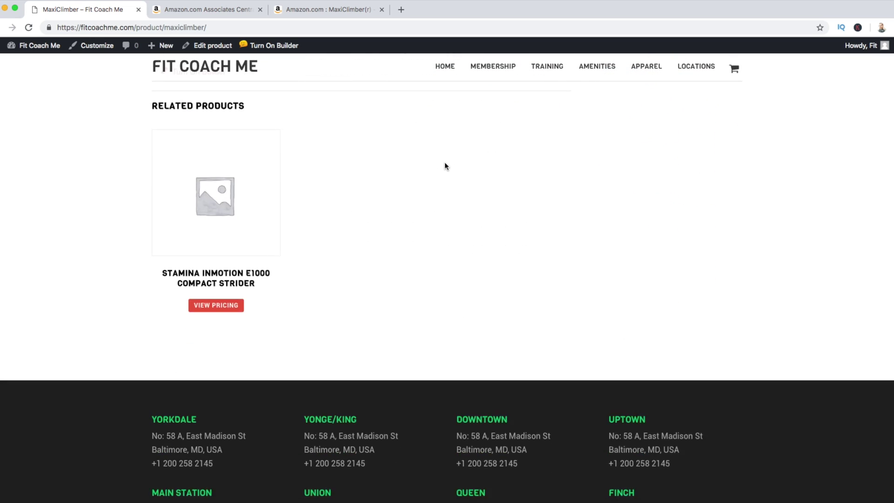
{"action": "scroll", "coordinate": [445, 164], "scroll_direction": "up", "scroll_amount": 2}
{"action": "scroll", "coordinate": [445, 166], "scroll_direction": "up", "scroll_amount": 10}
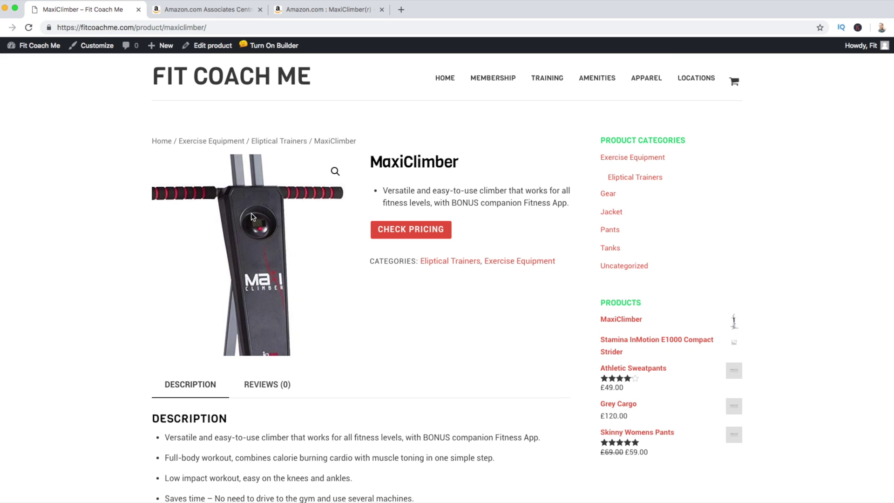
{"action": "left_click", "coordinate": [335, 171]}
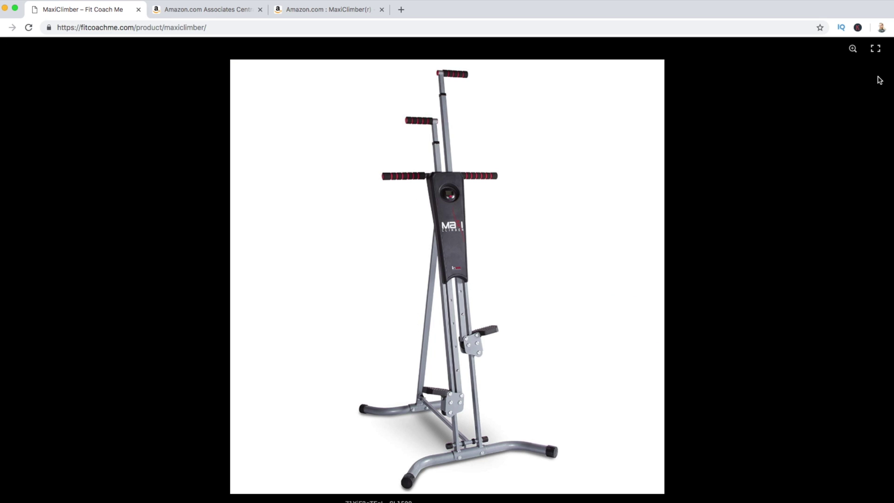
{"action": "key", "text": "Escape"}
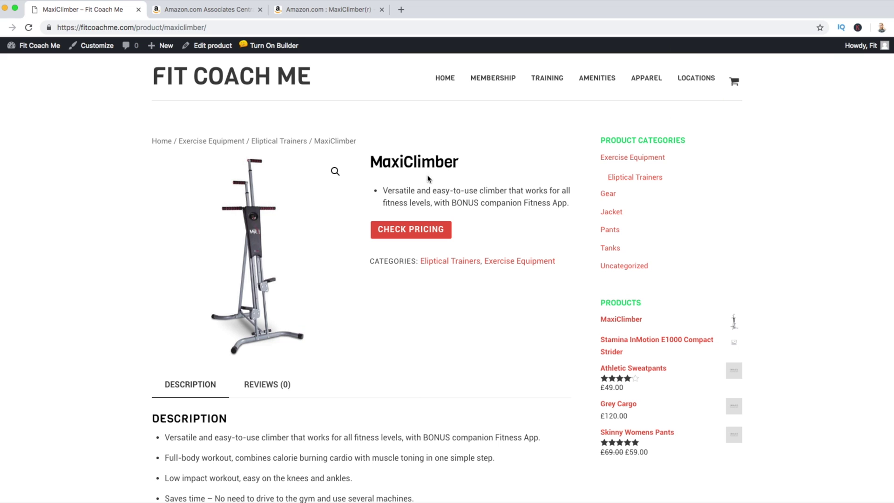
{"action": "scroll", "coordinate": [529, 202], "scroll_direction": "down", "scroll_amount": 3}
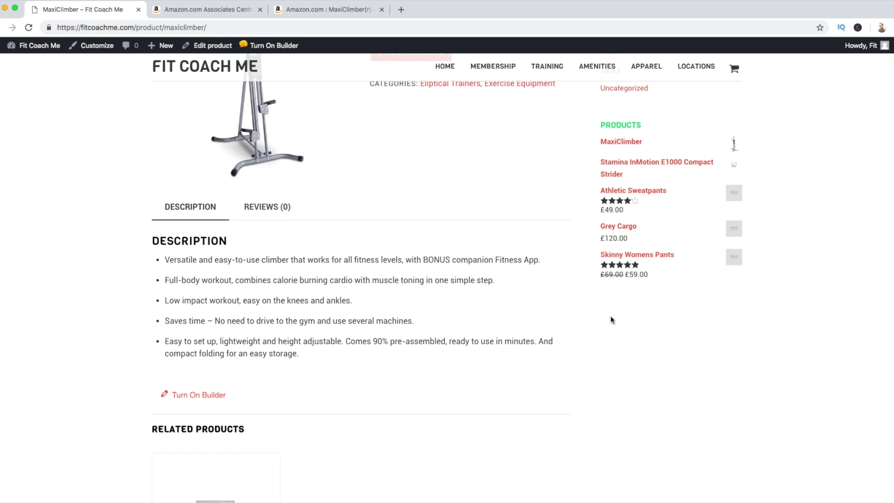
{"action": "scroll", "coordinate": [513, 225], "scroll_direction": "down", "scroll_amount": 3}
{"action": "scroll", "coordinate": [513, 224], "scroll_direction": "up", "scroll_amount": 5}
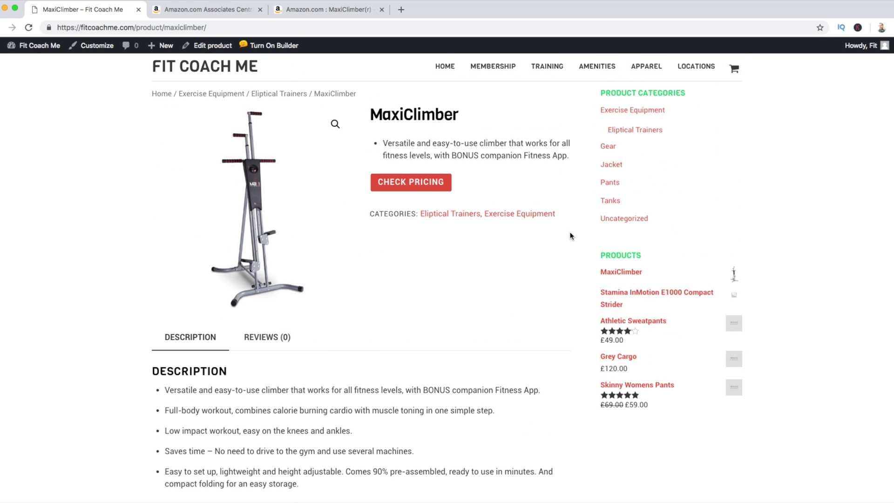
{"action": "scroll", "coordinate": [570, 234], "scroll_direction": "up", "scroll_amount": 2}
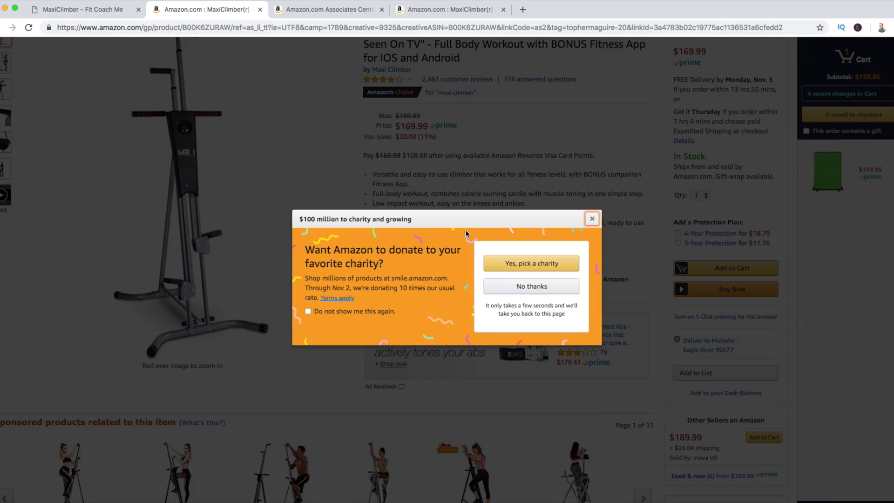
Dismiss Amazon's charity popup and close the MaxiClimber listing tab.
{"action": "left_click", "coordinate": [591, 219]}
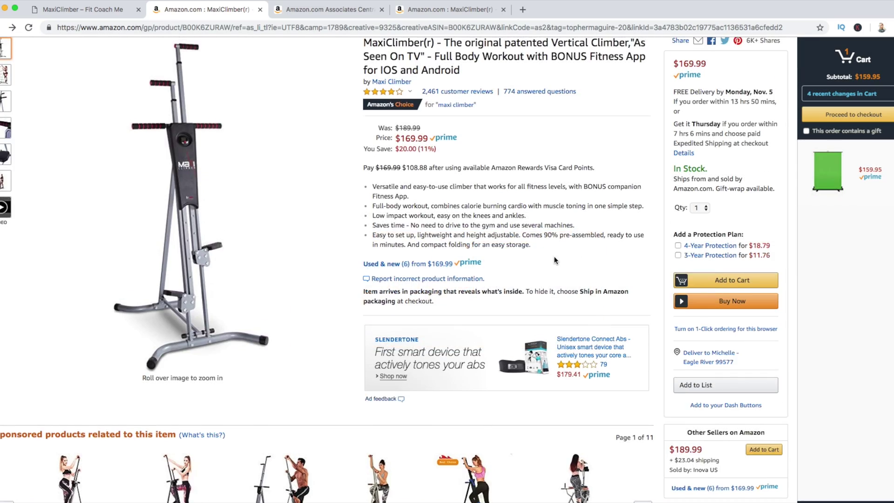
{"action": "scroll", "coordinate": [554, 261], "scroll_direction": "down", "scroll_amount": 9}
{"action": "scroll", "coordinate": [553, 262], "scroll_direction": "up", "scroll_amount": 10}
{"action": "scroll", "coordinate": [554, 261], "scroll_direction": "up", "scroll_amount": 3}
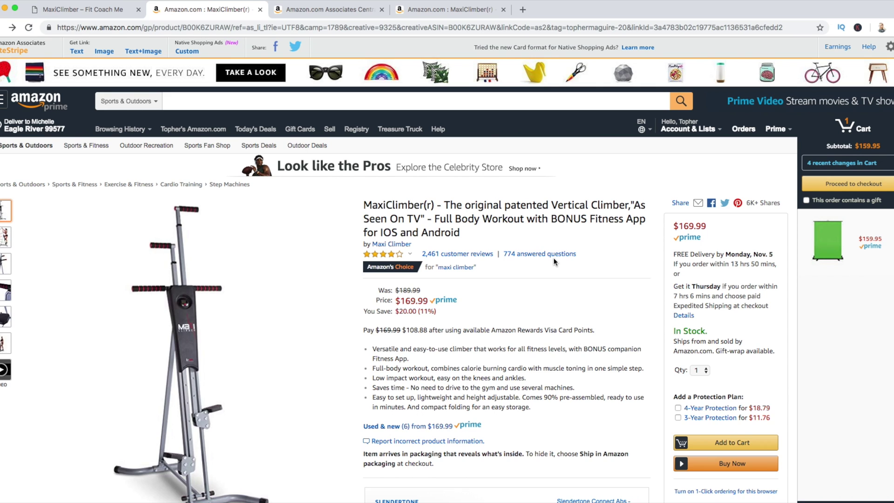
{"action": "scroll", "coordinate": [553, 262], "scroll_direction": "down", "scroll_amount": 9}
{"action": "scroll", "coordinate": [553, 260], "scroll_direction": "up", "scroll_amount": 10}
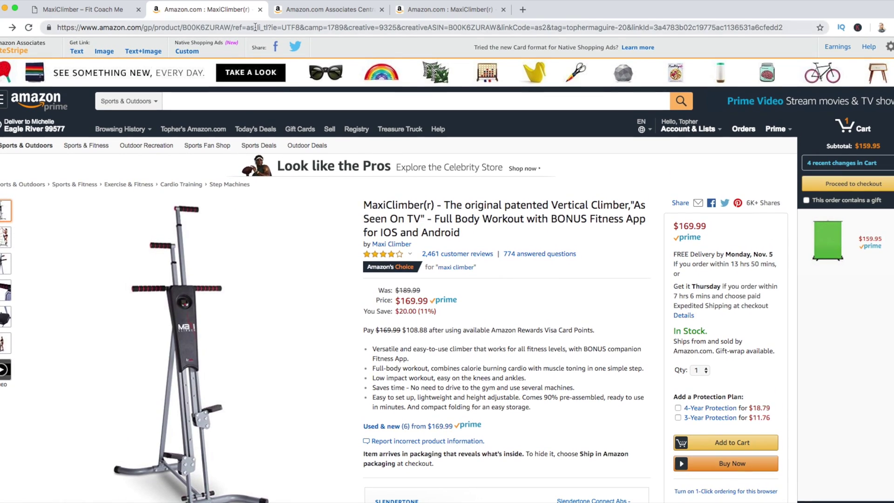
{"action": "left_click", "coordinate": [260, 10]}
Close the Associates Central page and the remaining Amazon listing tab.
{"action": "left_click", "coordinate": [259, 10]}
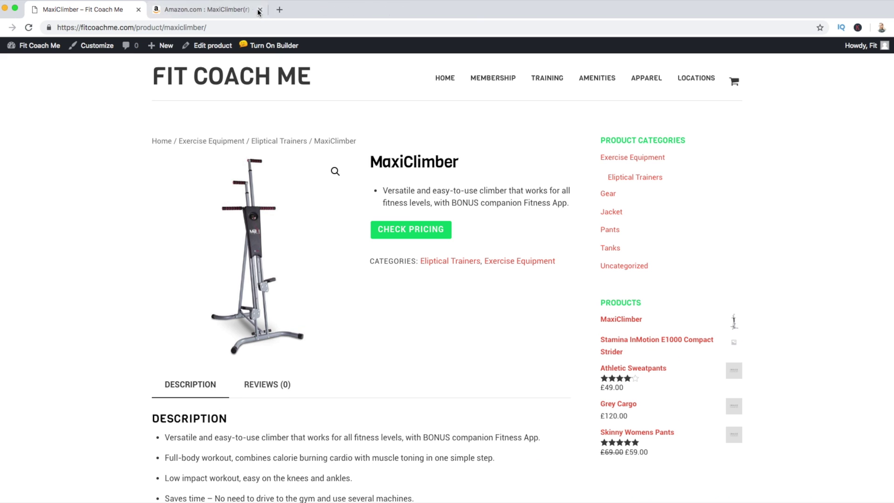
{"action": "left_click", "coordinate": [260, 9]}
{"action": "scroll", "coordinate": [391, 125], "scroll_direction": "down", "scroll_amount": 10}
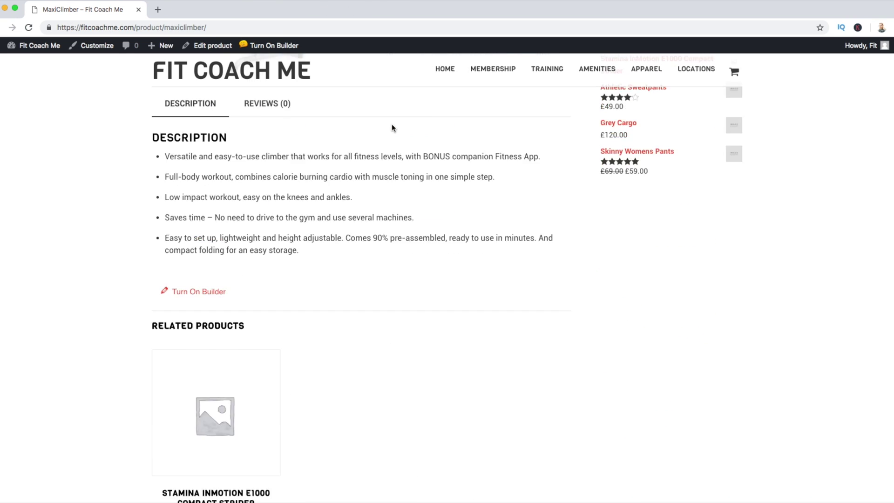
{"action": "scroll", "coordinate": [392, 128], "scroll_direction": "up", "scroll_amount": 10}
Load the Fit Coach Me home page from its logo and browse it.
{"action": "left_click", "coordinate": [256, 86]}
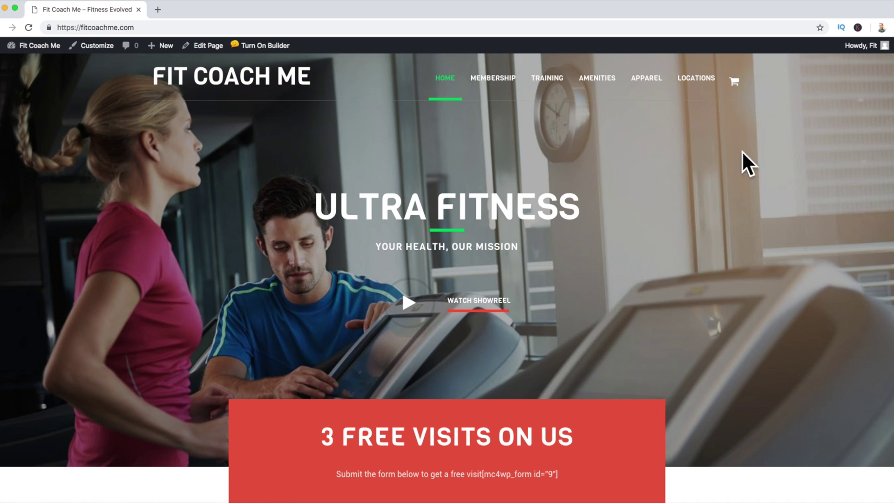
{"action": "scroll", "coordinate": [809, 158], "scroll_direction": "down", "scroll_amount": 8}
{"action": "scroll", "coordinate": [808, 158], "scroll_direction": "down", "scroll_amount": 5}
{"action": "scroll", "coordinate": [809, 158], "scroll_direction": "up", "scroll_amount": 8}
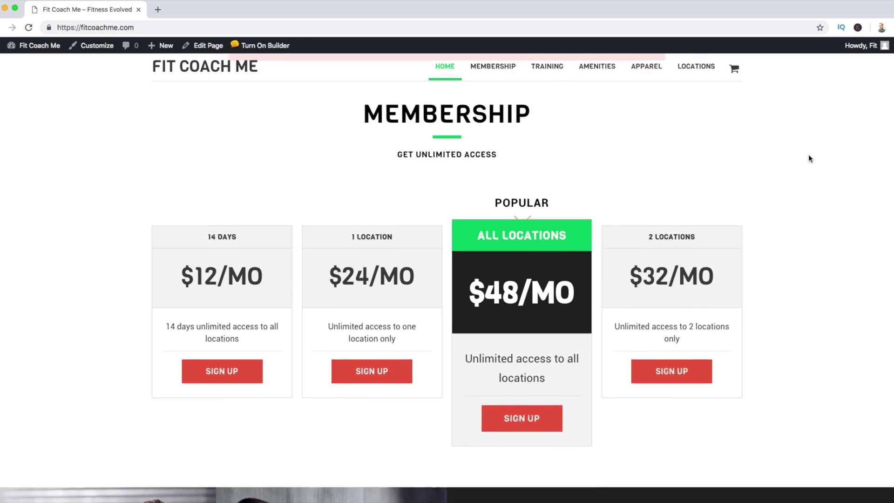
{"action": "scroll", "coordinate": [808, 155], "scroll_direction": "up", "scroll_amount": 5}
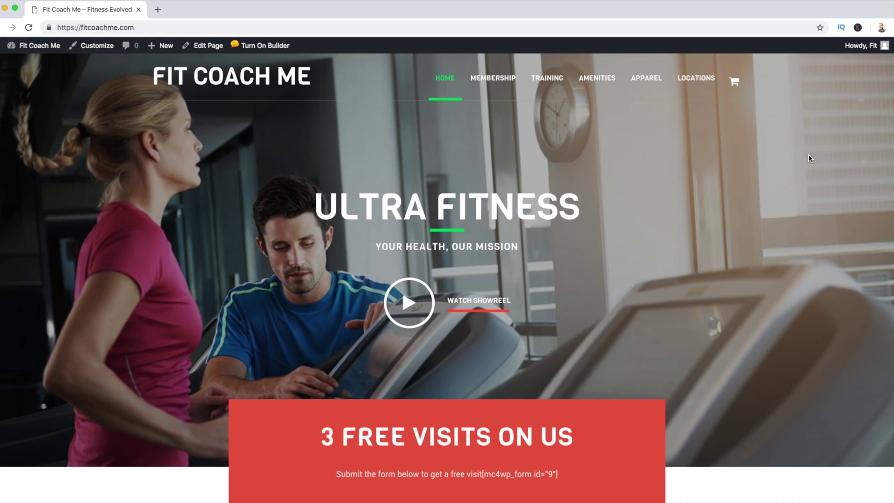